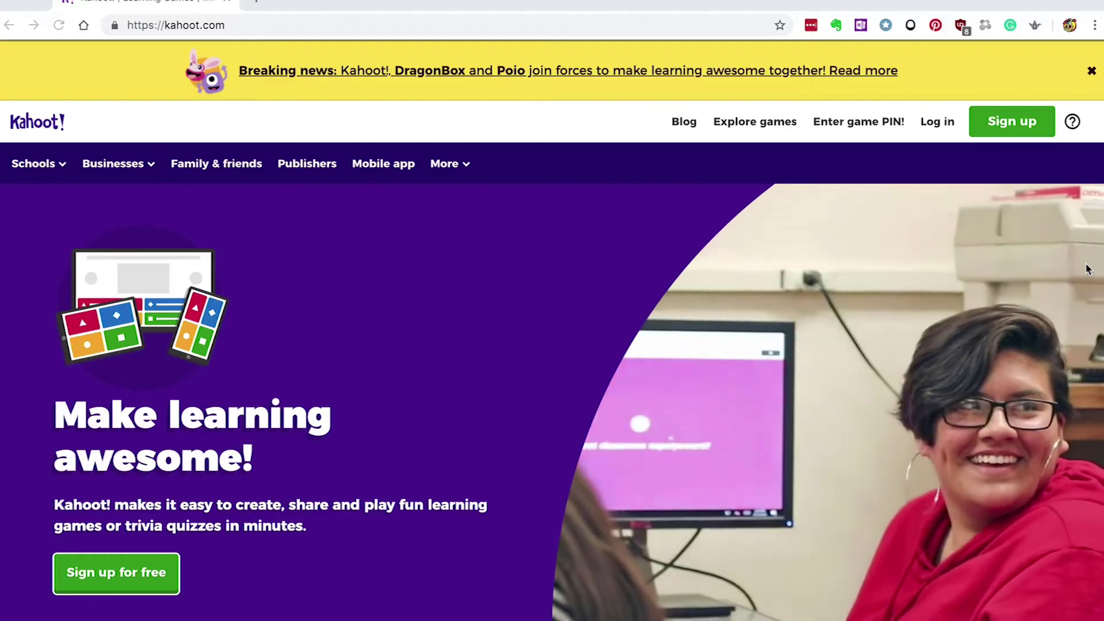
Step: Start a new blank multiple-choice Kahoot quiz from the dashboard's Create option
scroll(1087, 269, down, 4)
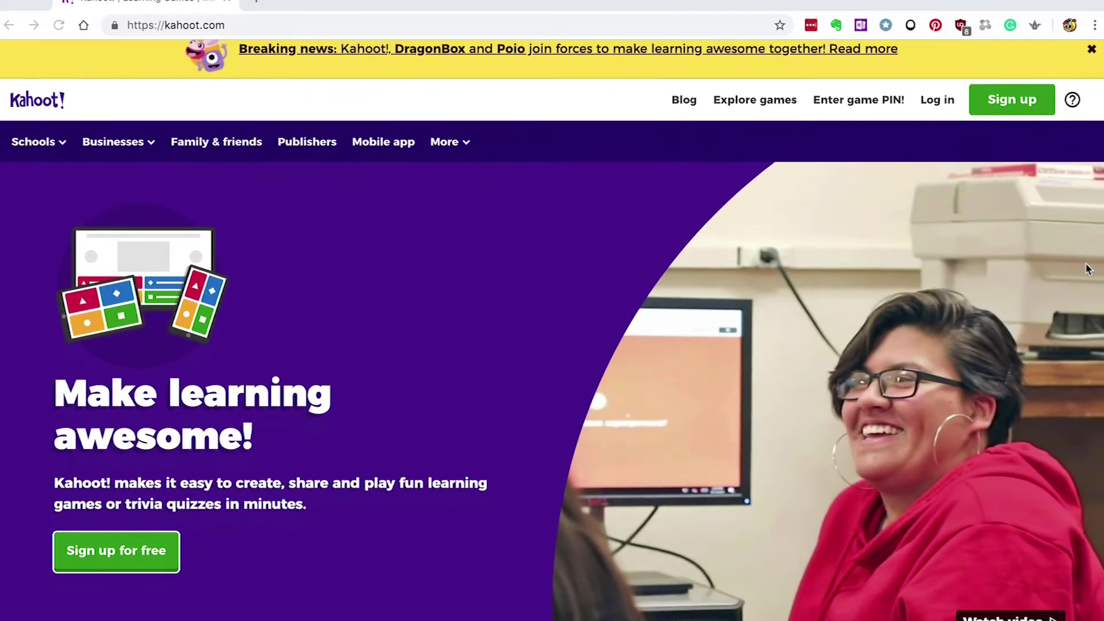
scroll(1086, 269, down, 6)
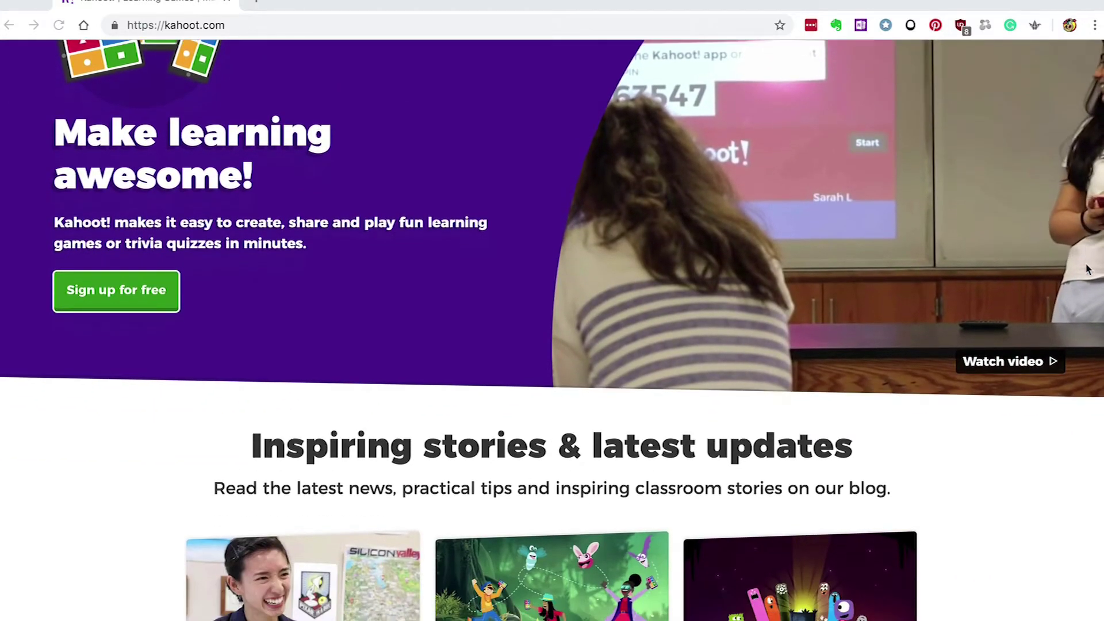
scroll(1086, 269, down, 4)
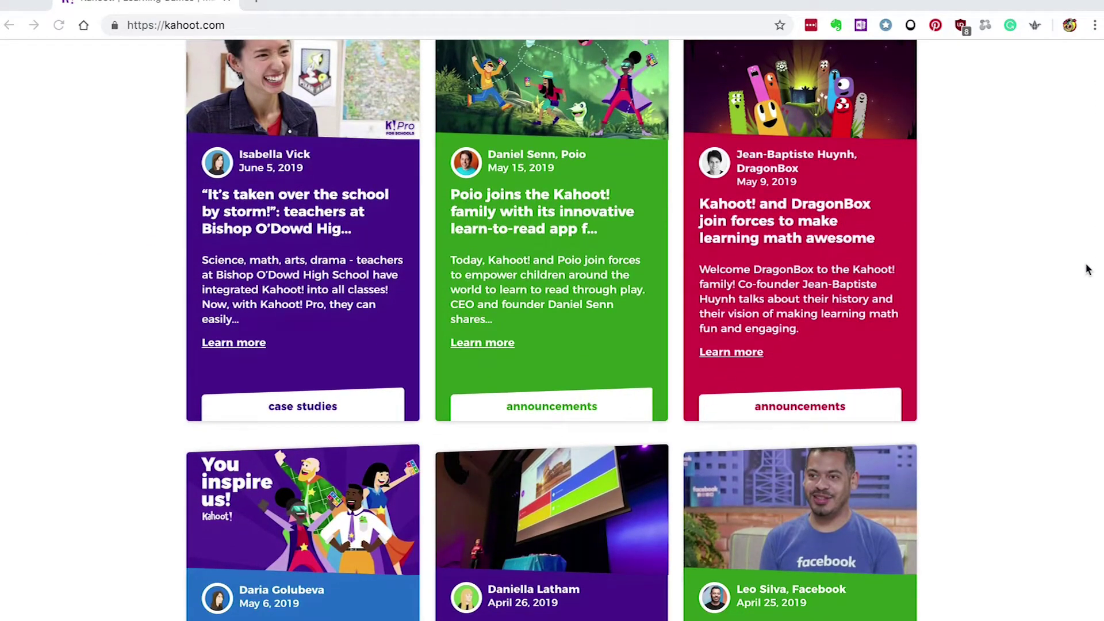
scroll(1087, 269, down, 4)
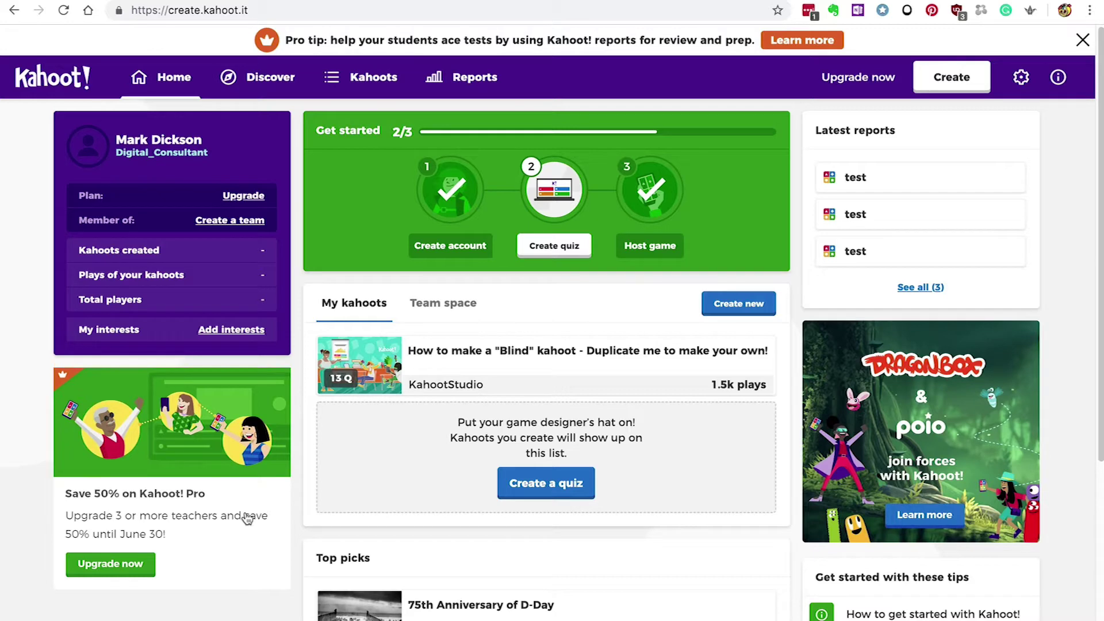
scroll(281, 461, down, 2)
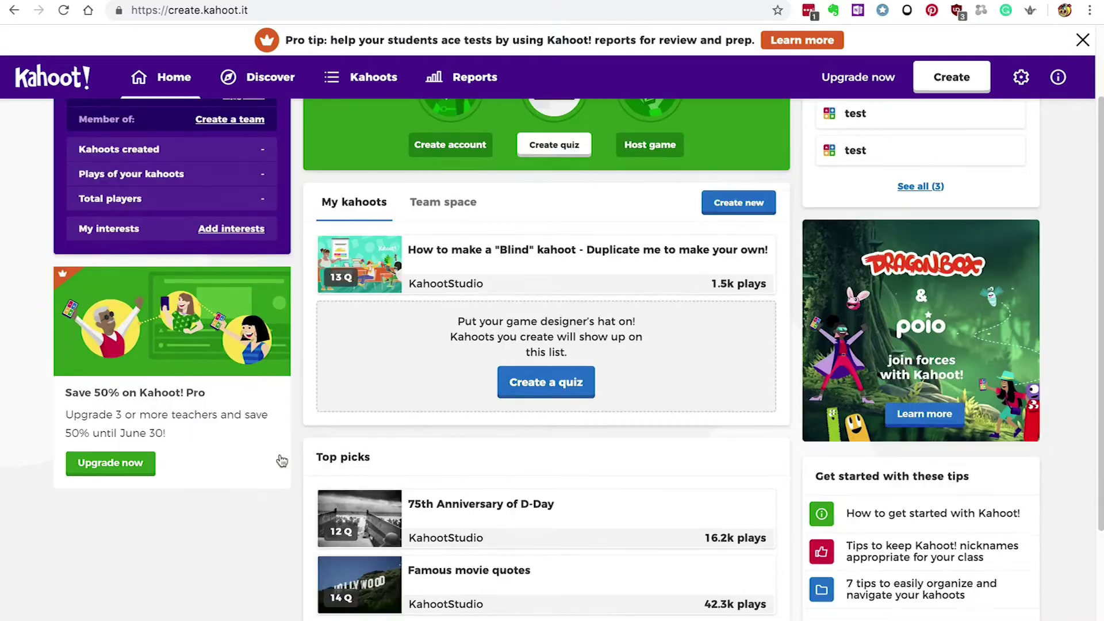
click(529, 379)
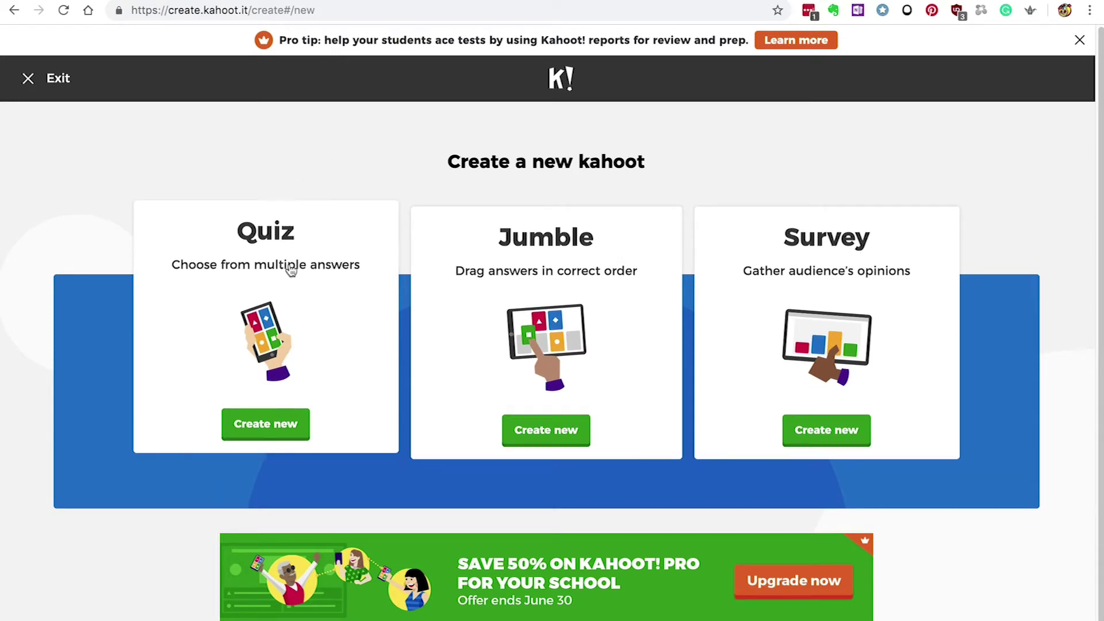
click(286, 428)
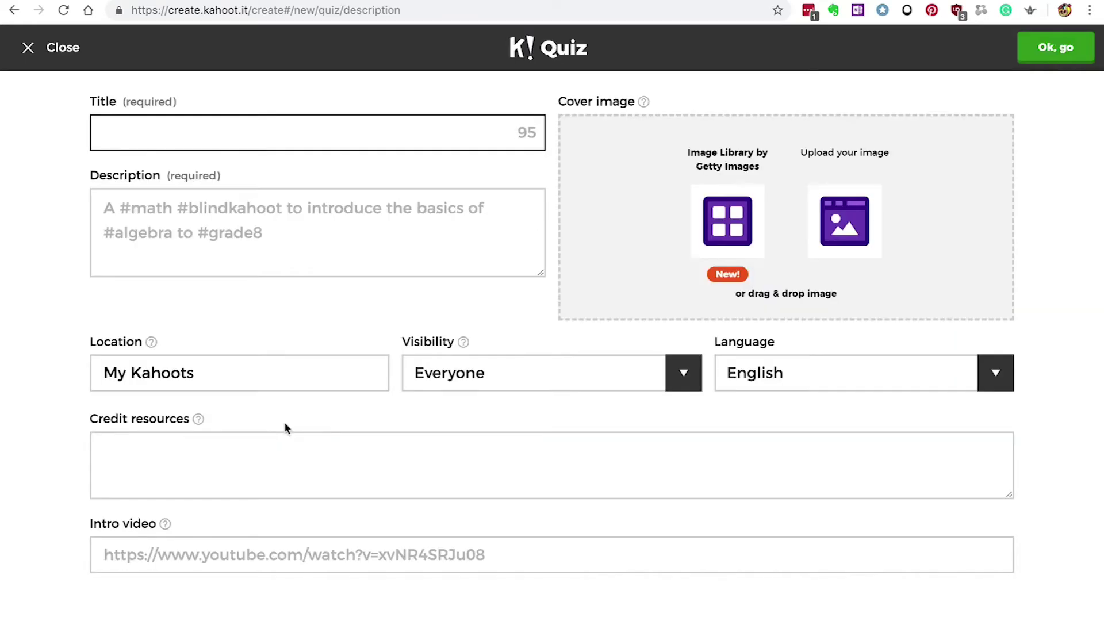
Step: Title the quiz 'Plastering Quiz', paste its description, keep visibility Everyone and language English
text(Plastering Quiz)
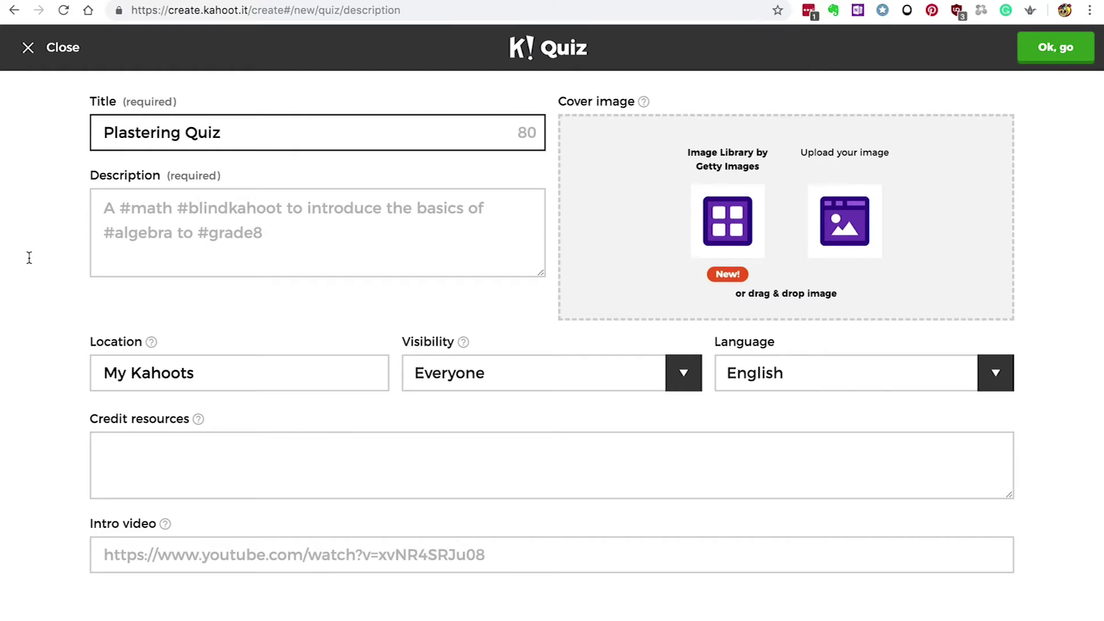
click(259, 227)
text(Test your knowledge of plastering terms, tools and procedures)
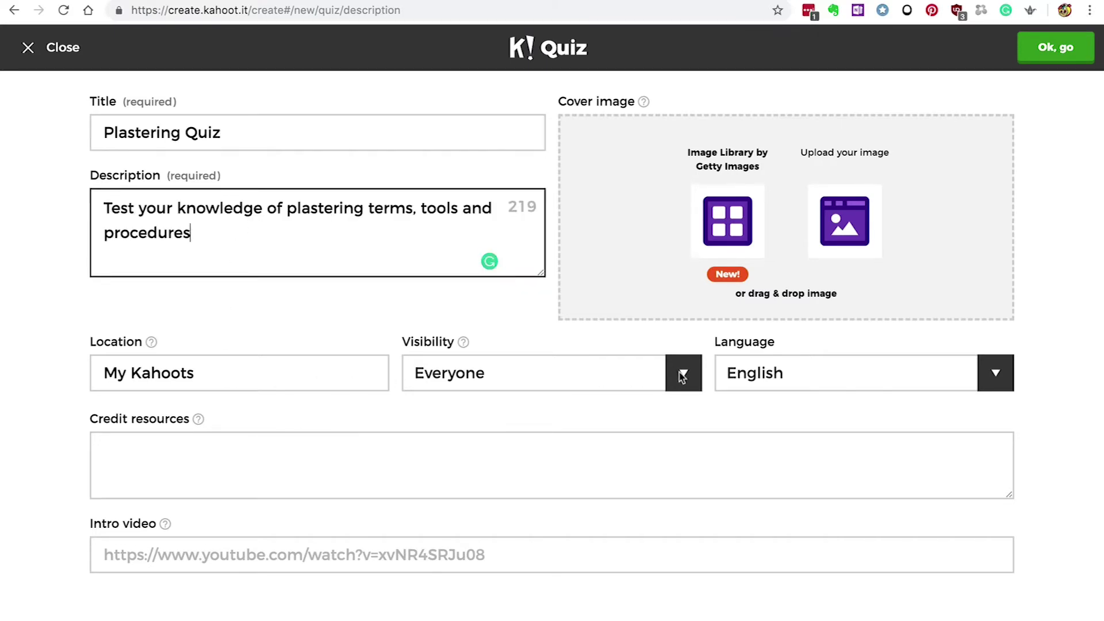
click(697, 370)
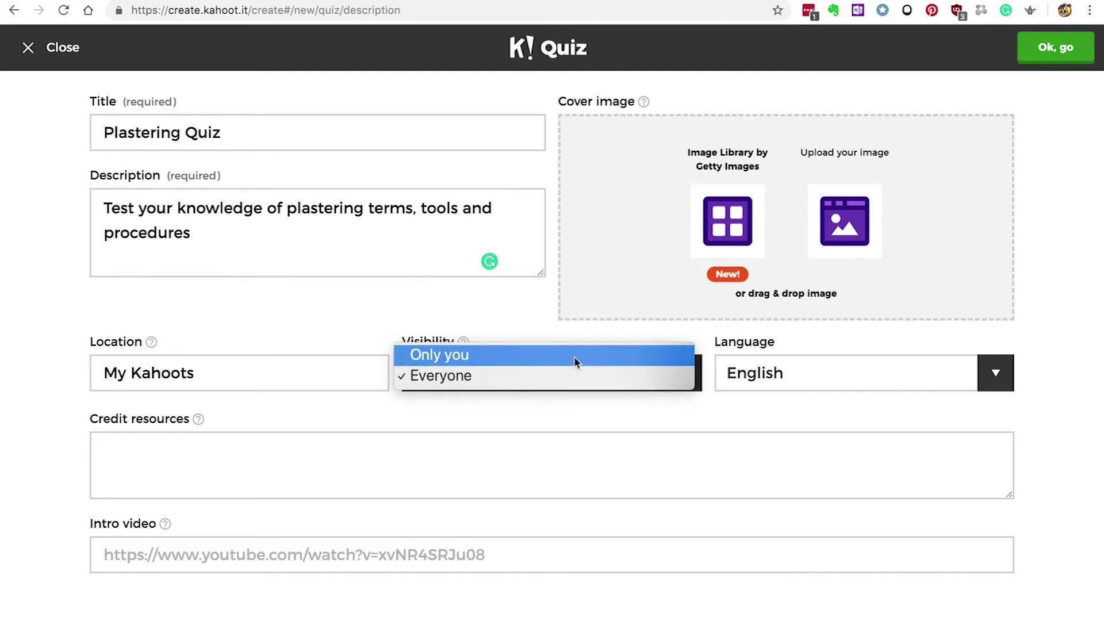
click(575, 375)
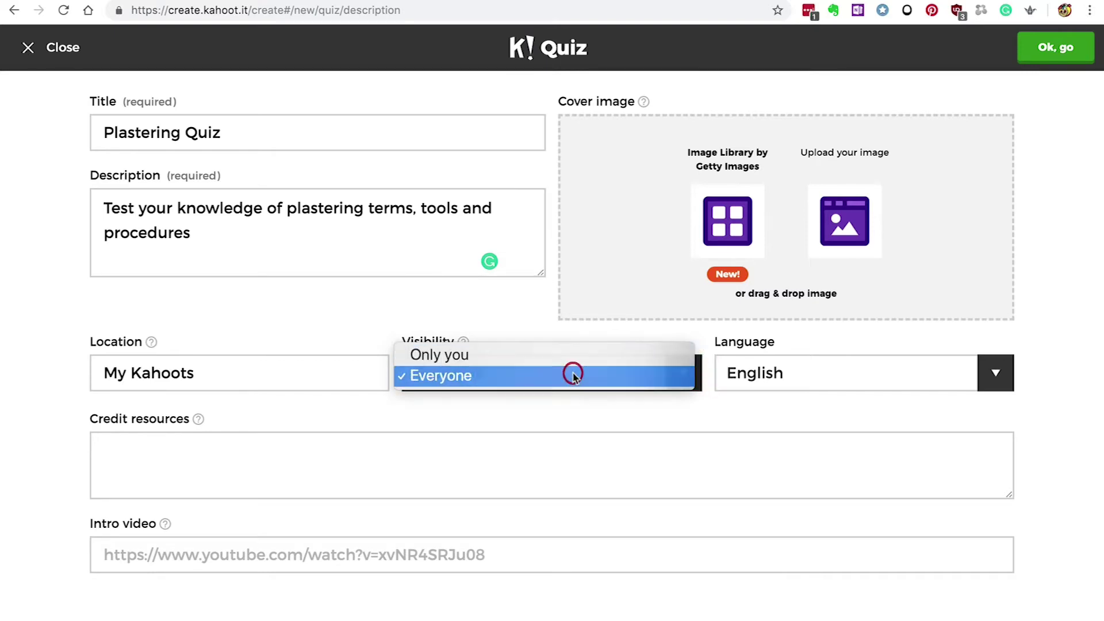
click(810, 366)
click(399, 428)
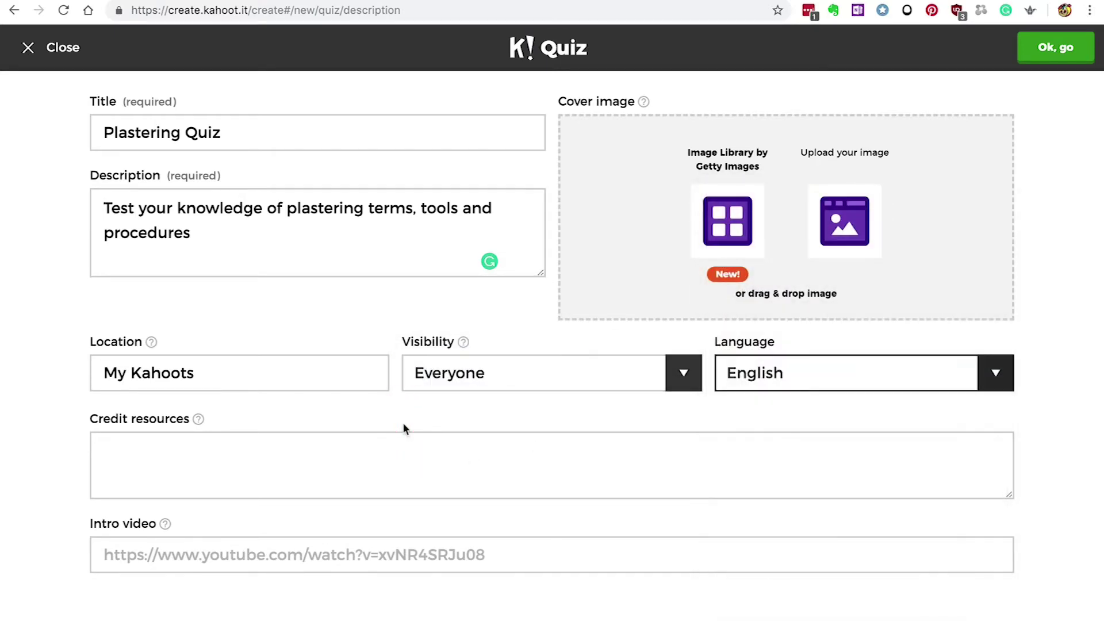
click(288, 438)
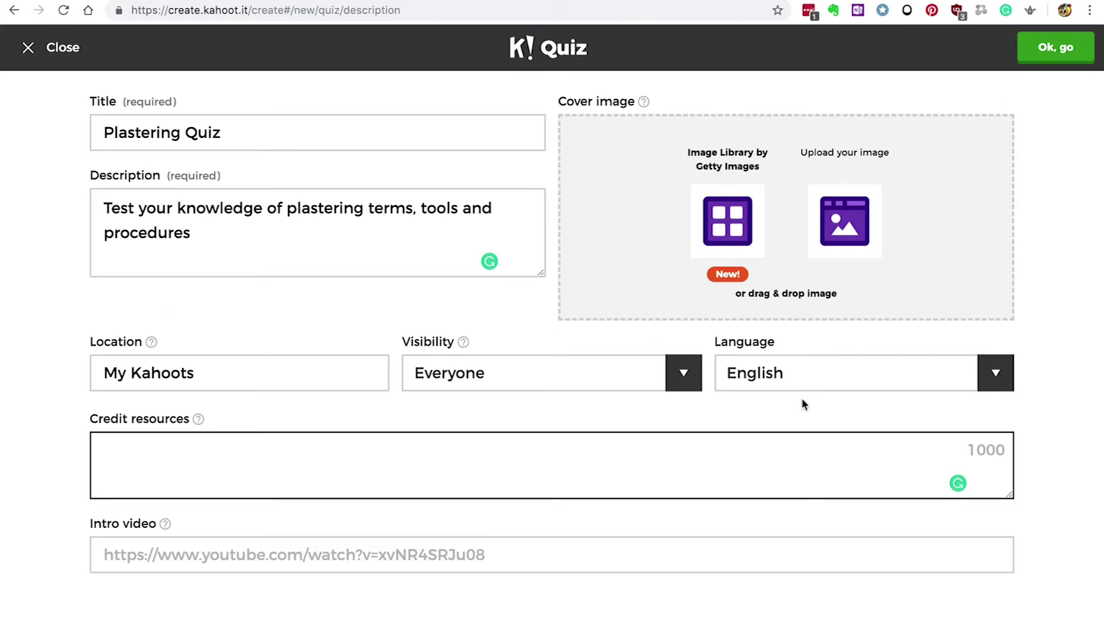
Step: Upload smiling-plasterer.jpg as the cover image and confirm the quiz details
click(855, 237)
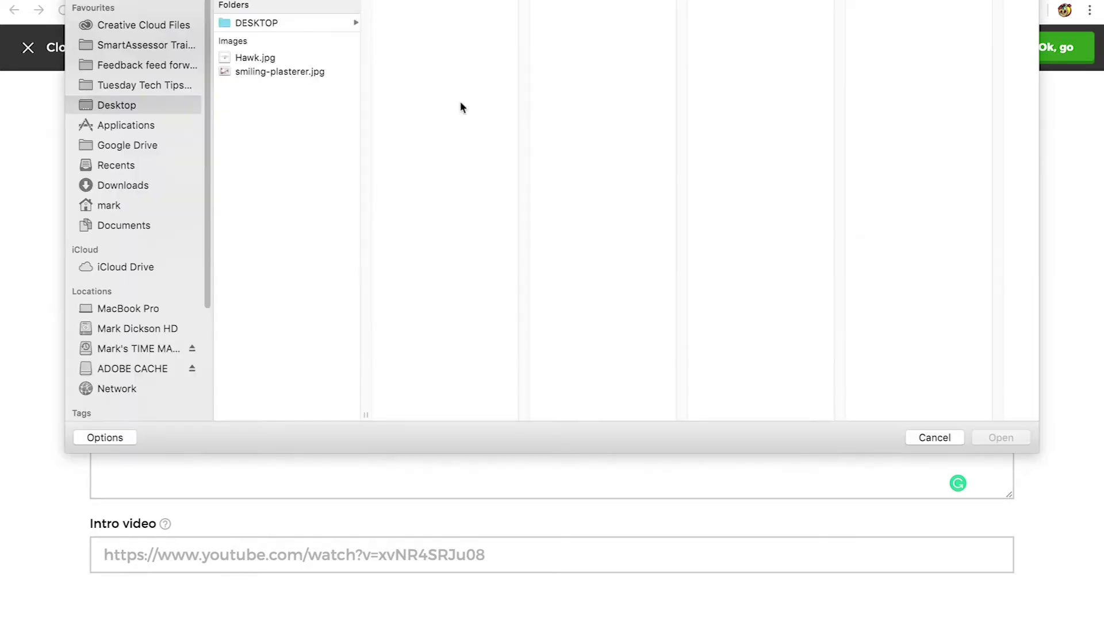
click(280, 72)
click(1003, 438)
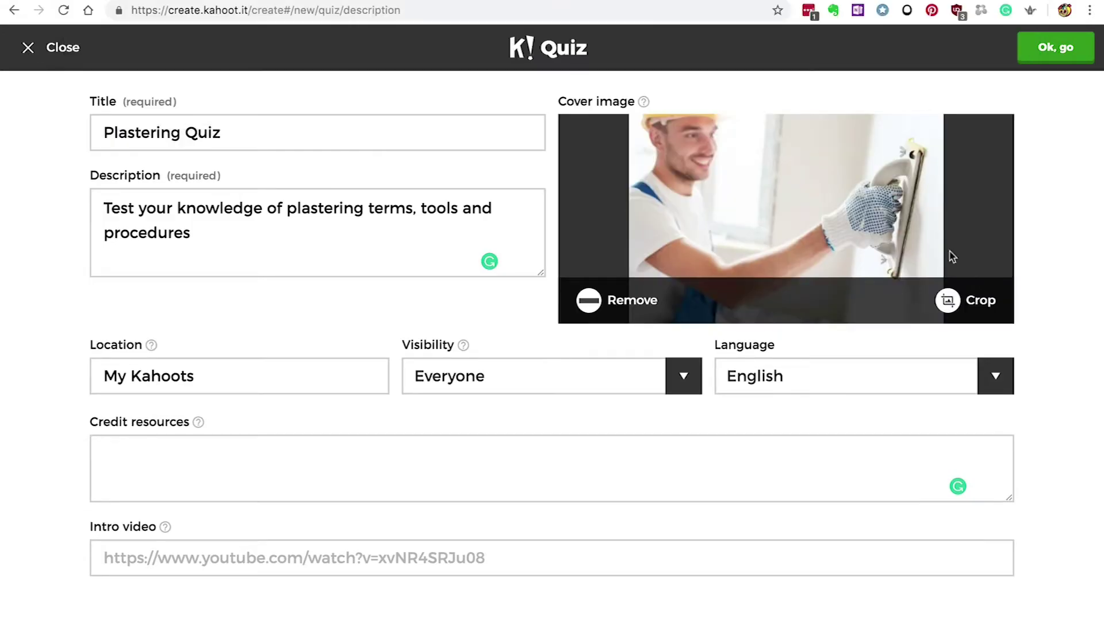
click(1056, 47)
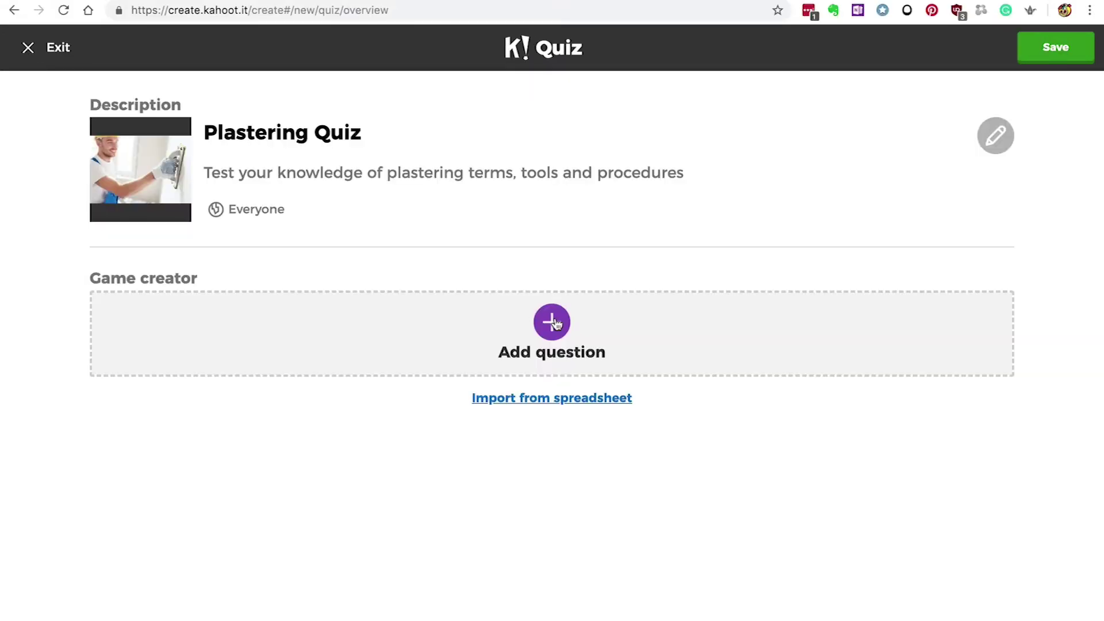
Step: Add question 1 'Which of the following is a type of plaster?' with answers Mastercrete, Multi finish, OPC, PCC
click(552, 321)
text(Which of the following is a type of plaster?)
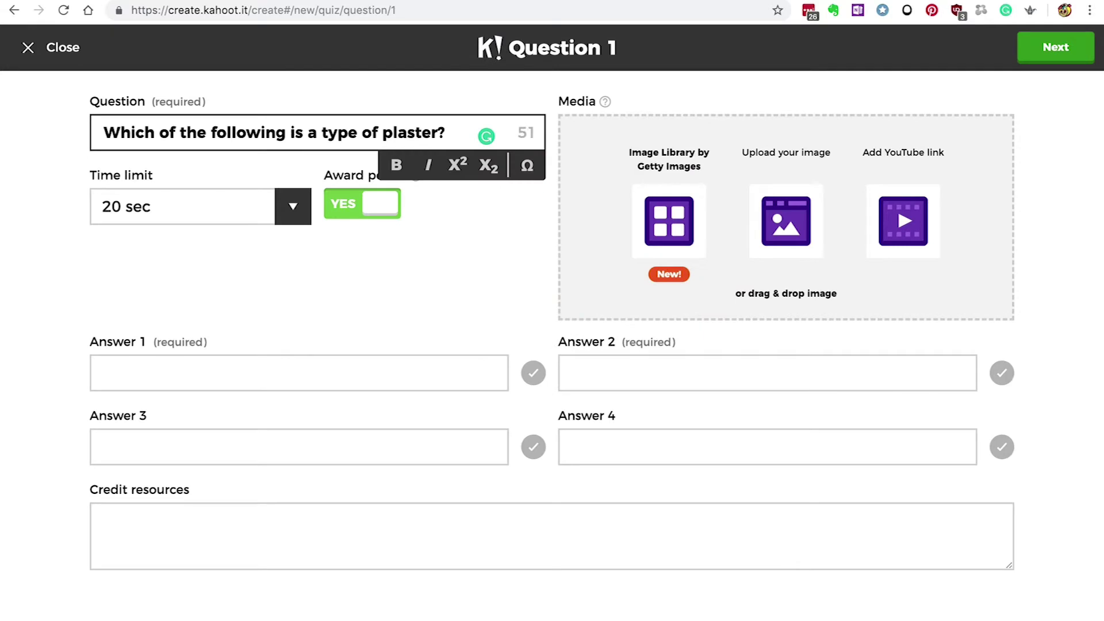
click(299, 373)
text(Mastercrete)
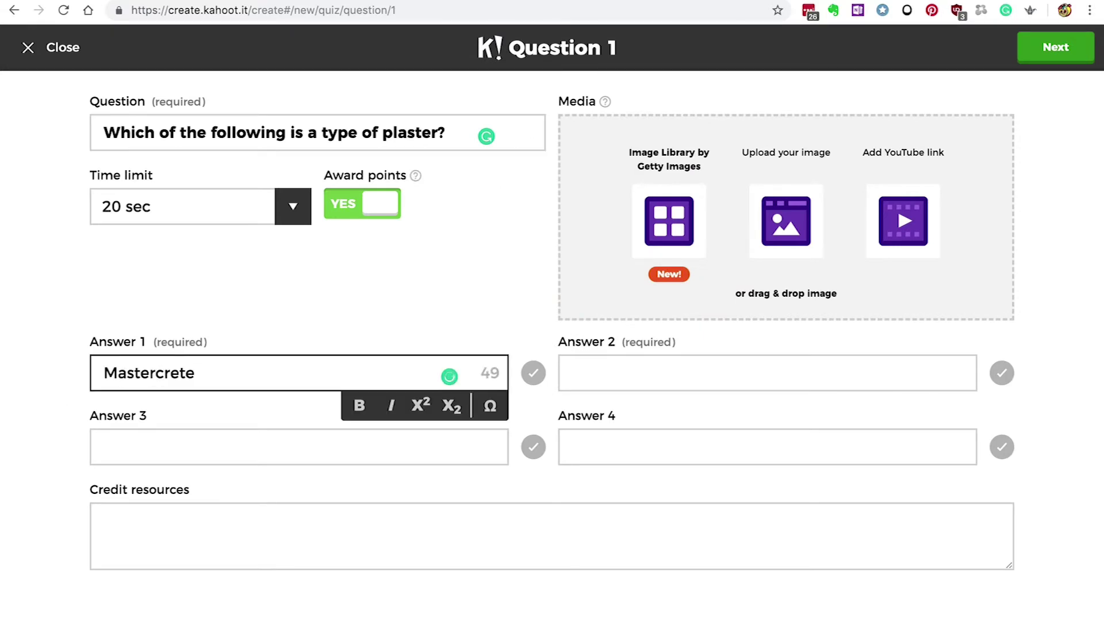
click(299, 447)
text(OPC)
click(581, 372)
text(Multi finish)
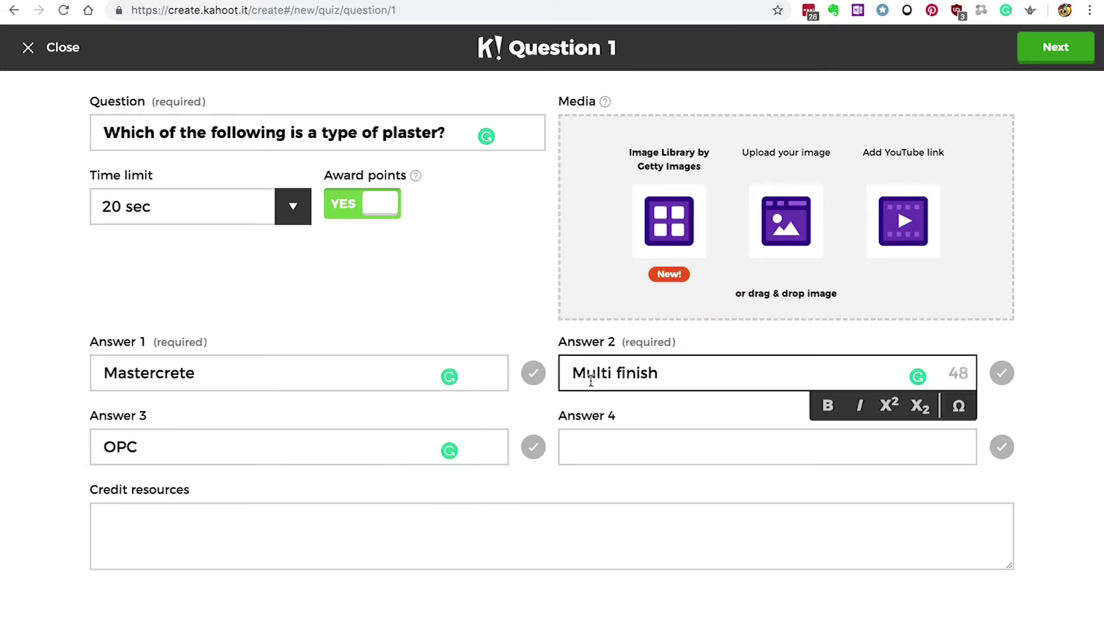
click(623, 454)
text(PCC)
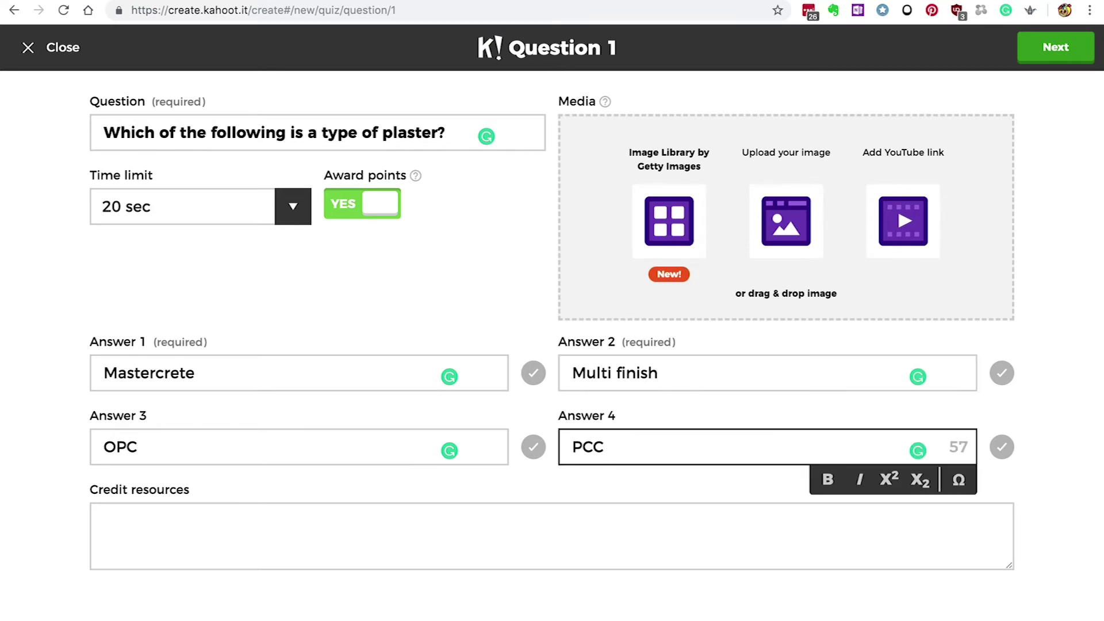
Step: Give question 1 a 10-second limit and mark Multi finish as correct
click(293, 208)
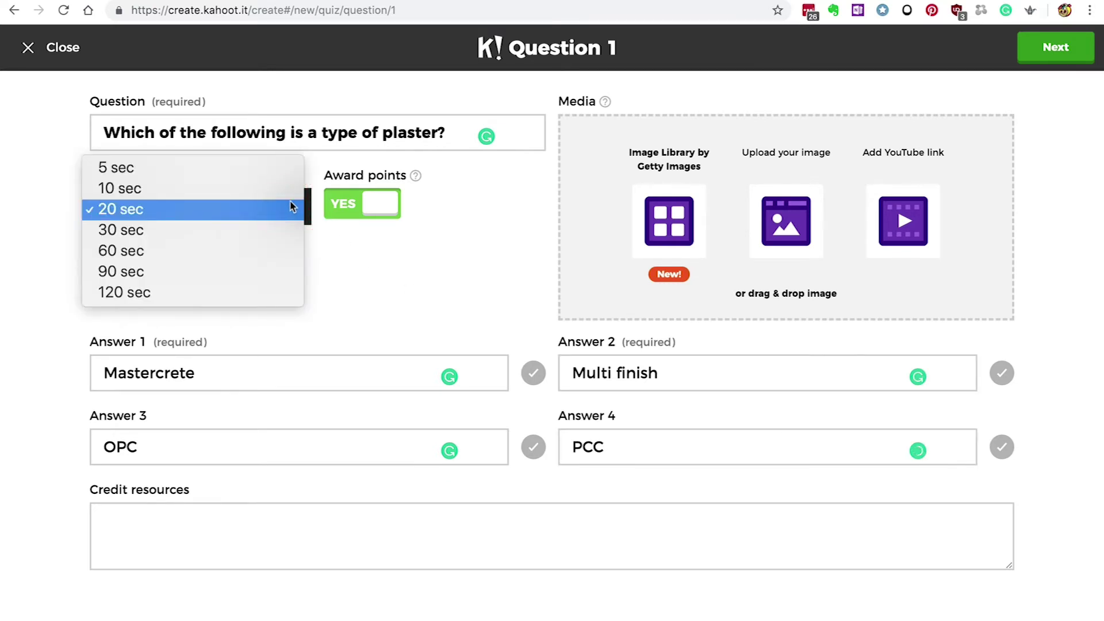
click(285, 192)
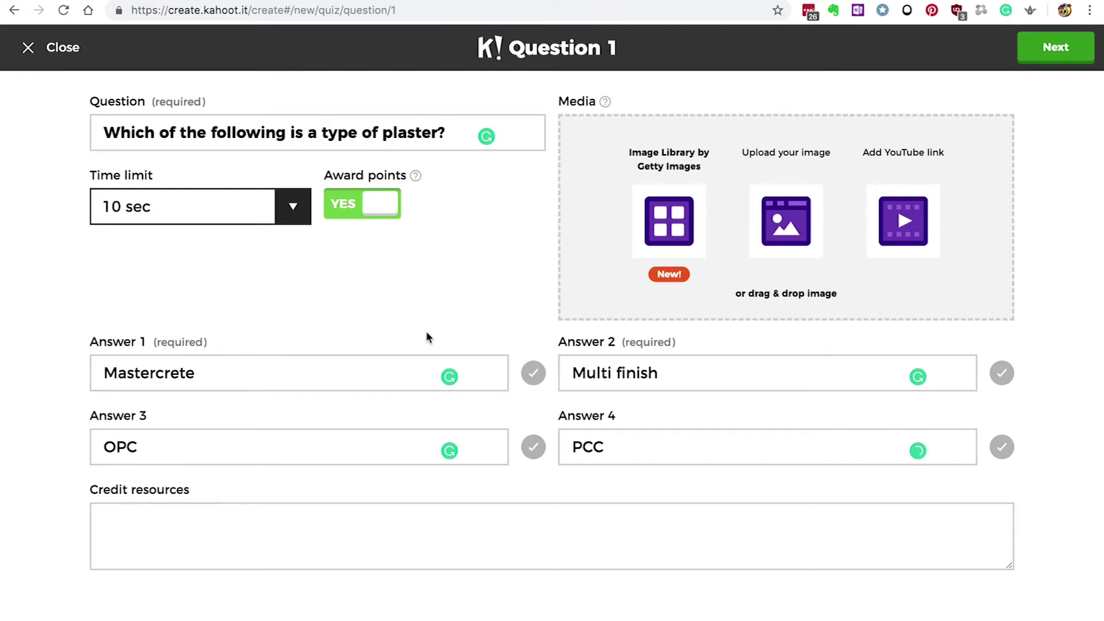
click(1001, 374)
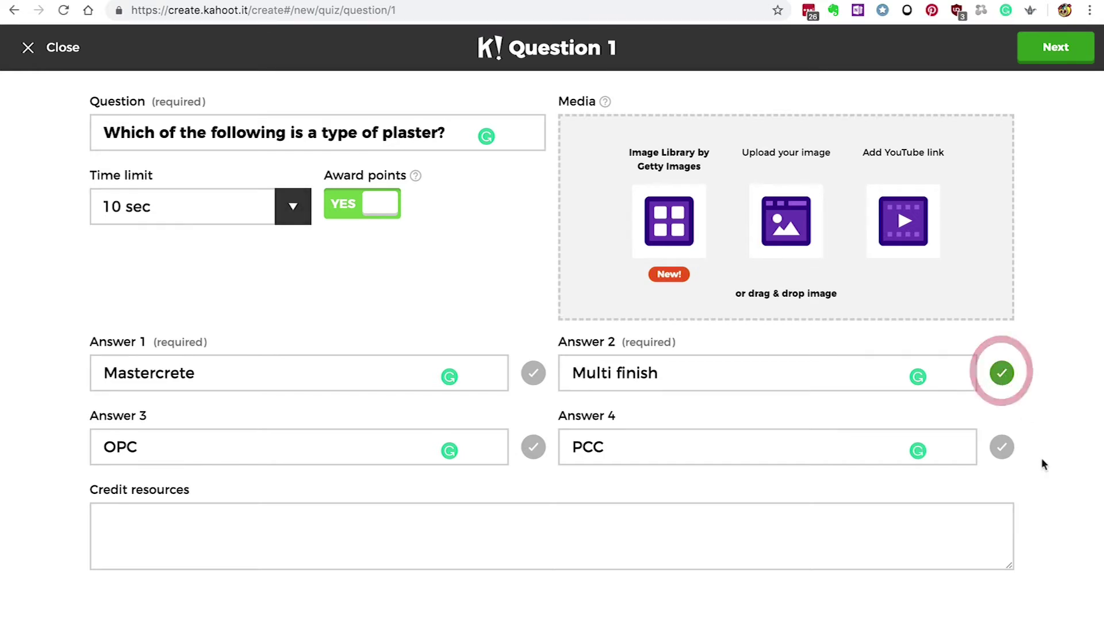
click(1059, 50)
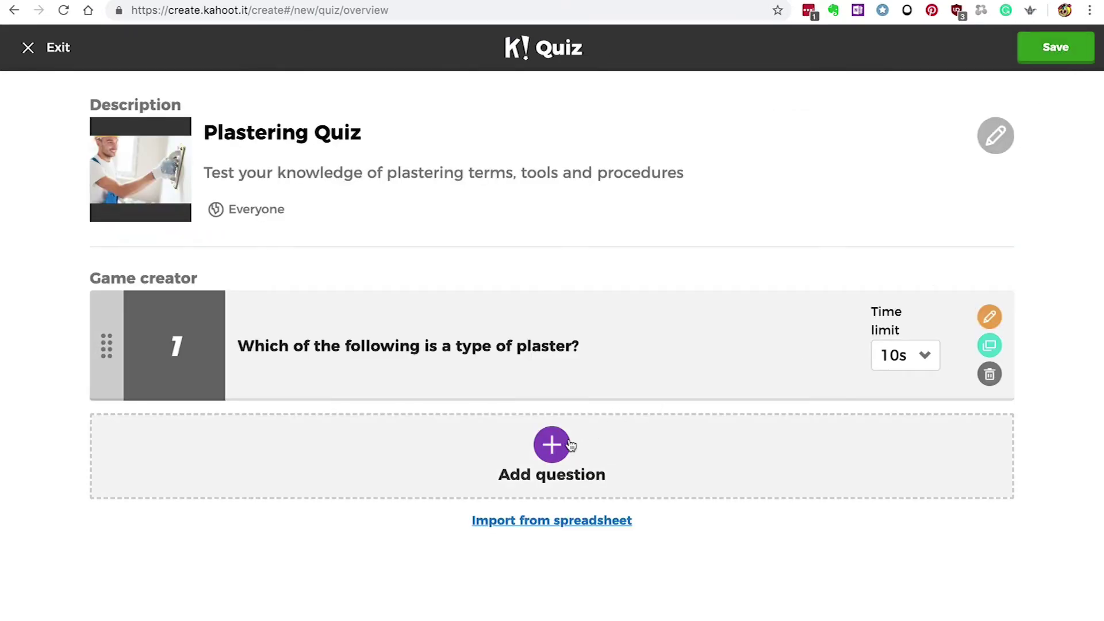
Step: Add question 2 and insert the Hawk.jpg image as its media
click(566, 444)
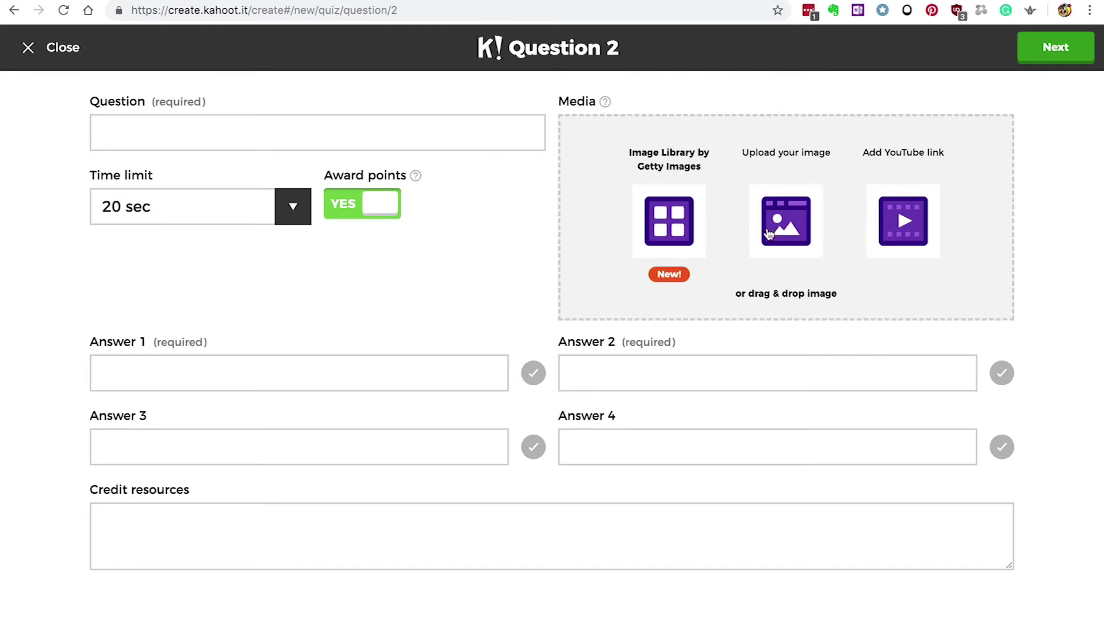
click(783, 220)
click(262, 58)
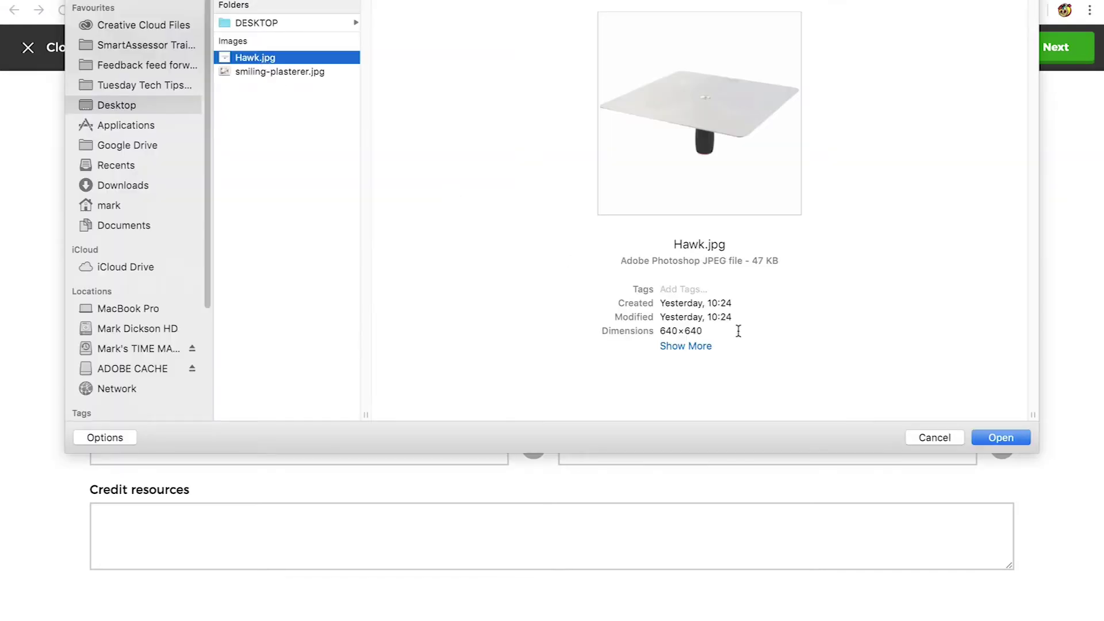
click(1001, 437)
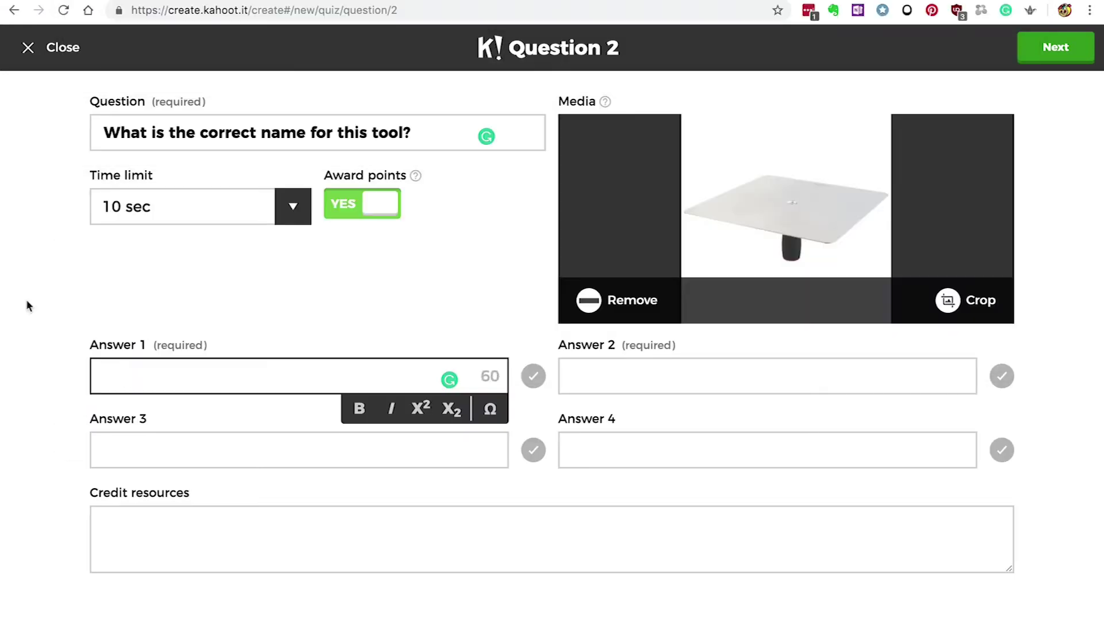
Step: Fill in answers Eagle, Hawk, Plastering Trowel and Float, marking Hawk as correct
click(590, 379)
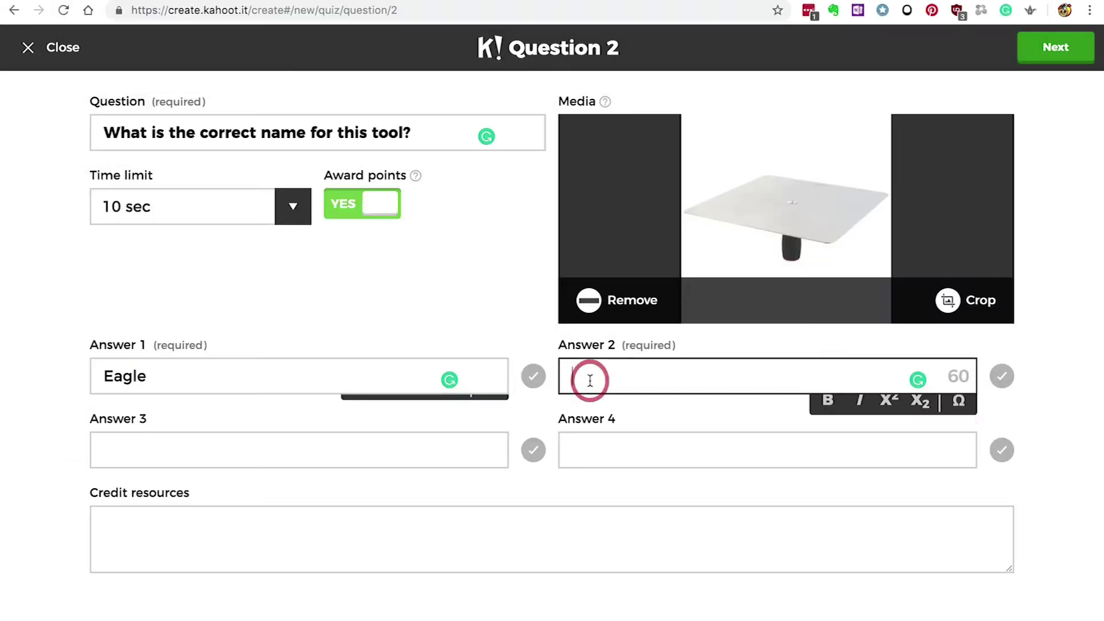
key(Tab)
text(Hawk)
click(623, 377)
text(Plastering Trowel)
click(611, 458)
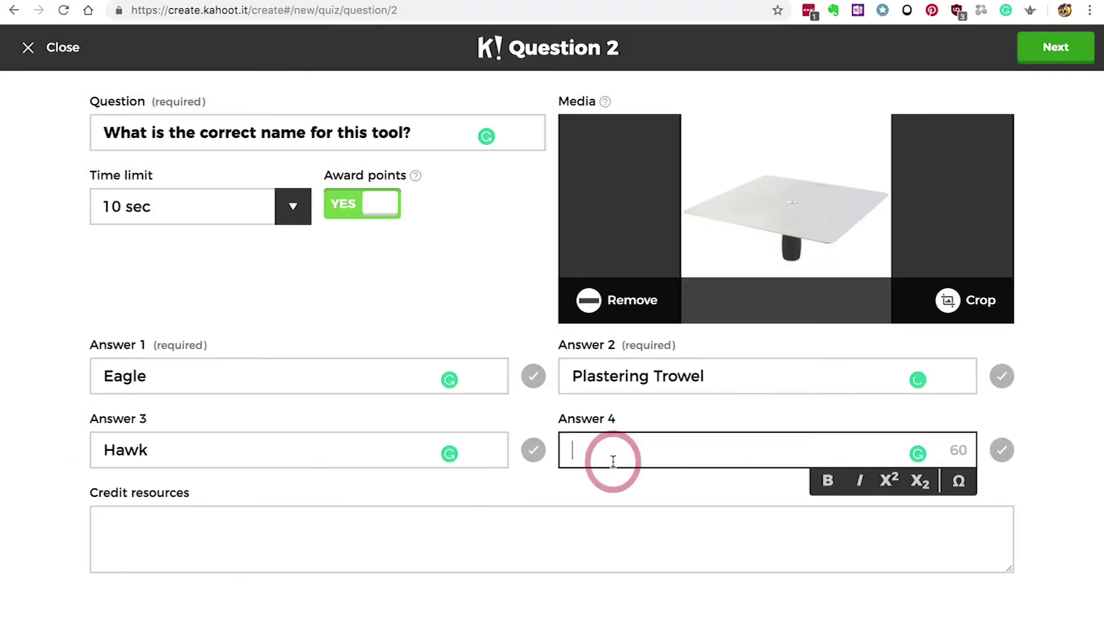
text(Float)
click(534, 451)
click(1051, 49)
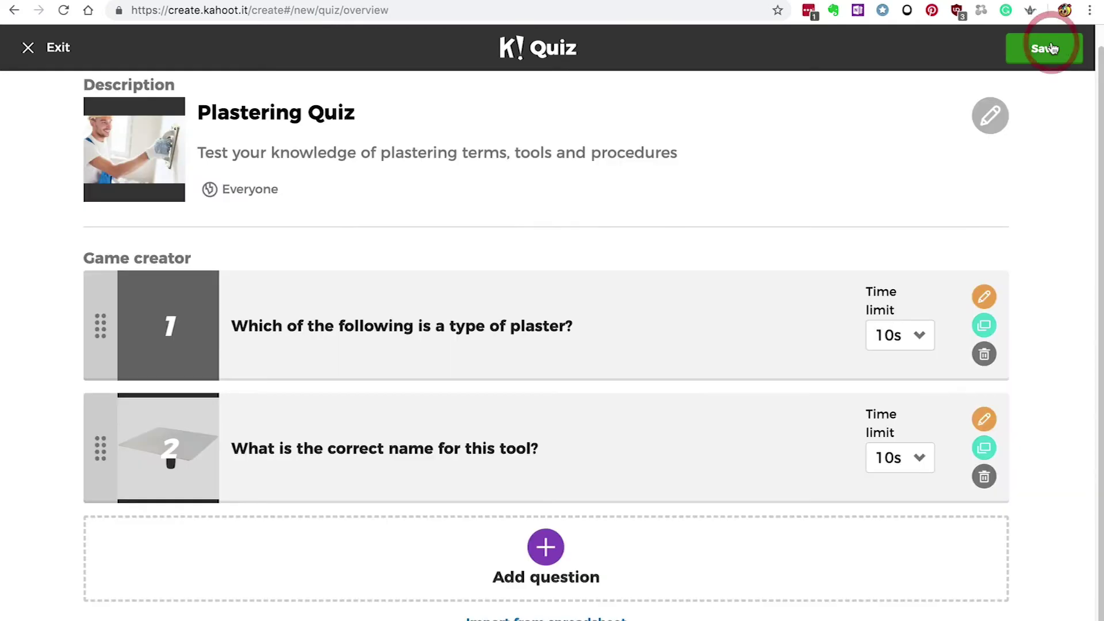
Step: Add question 3 on plaster bags with answers 20 Bags, 15 Bags, 30 Bags and 12 bags
click(546, 547)
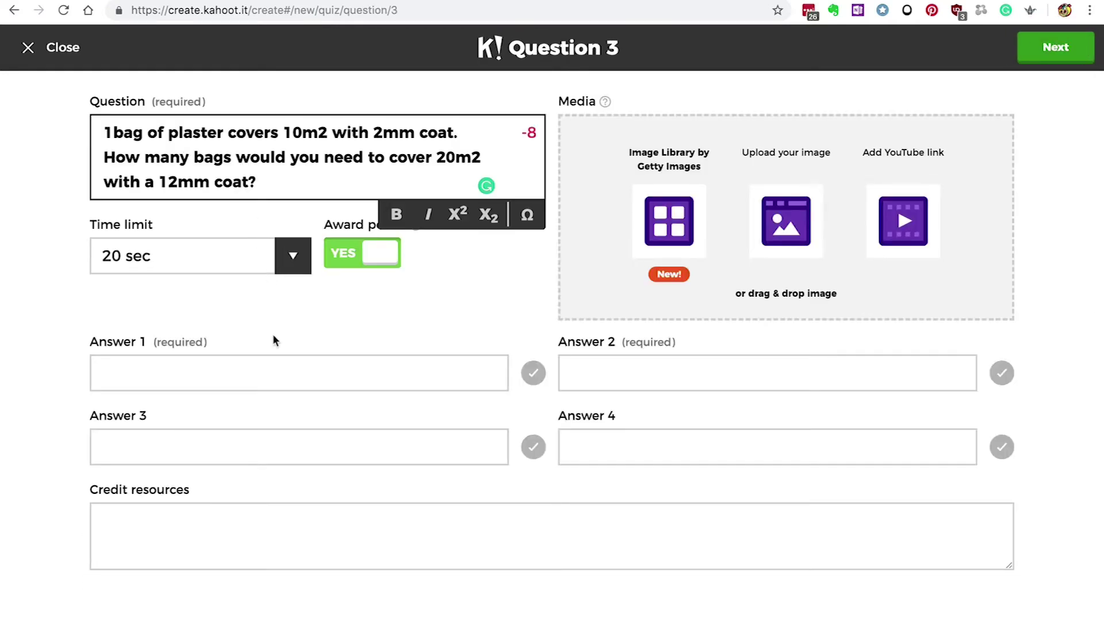
click(275, 339)
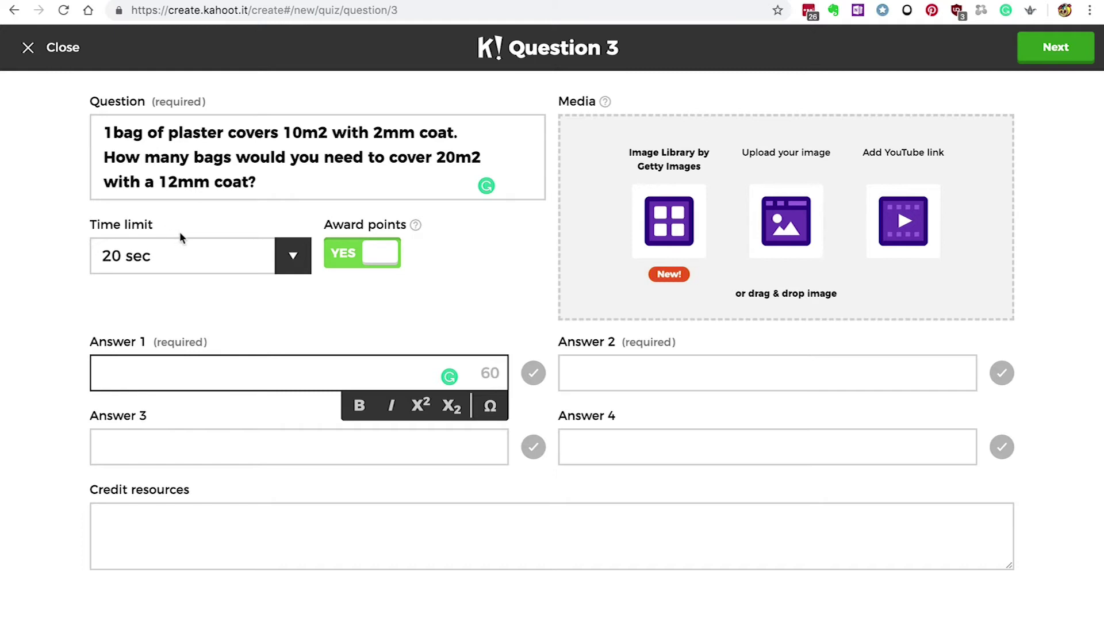
text(20 Bags)
click(602, 372)
text(15 Bags)
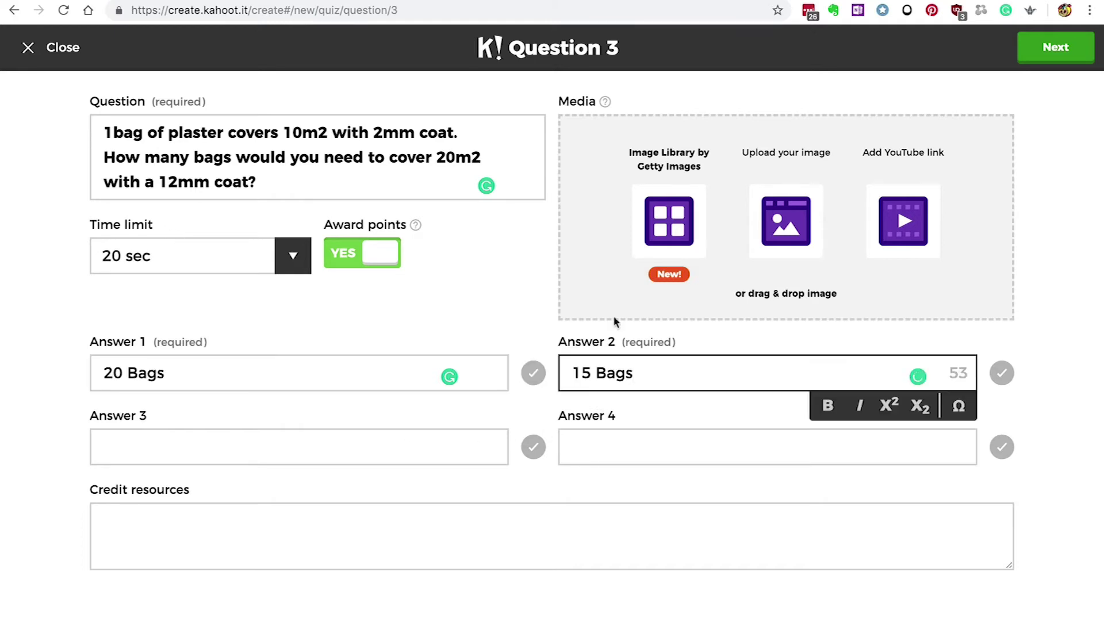
click(233, 459)
text(30 Bags)
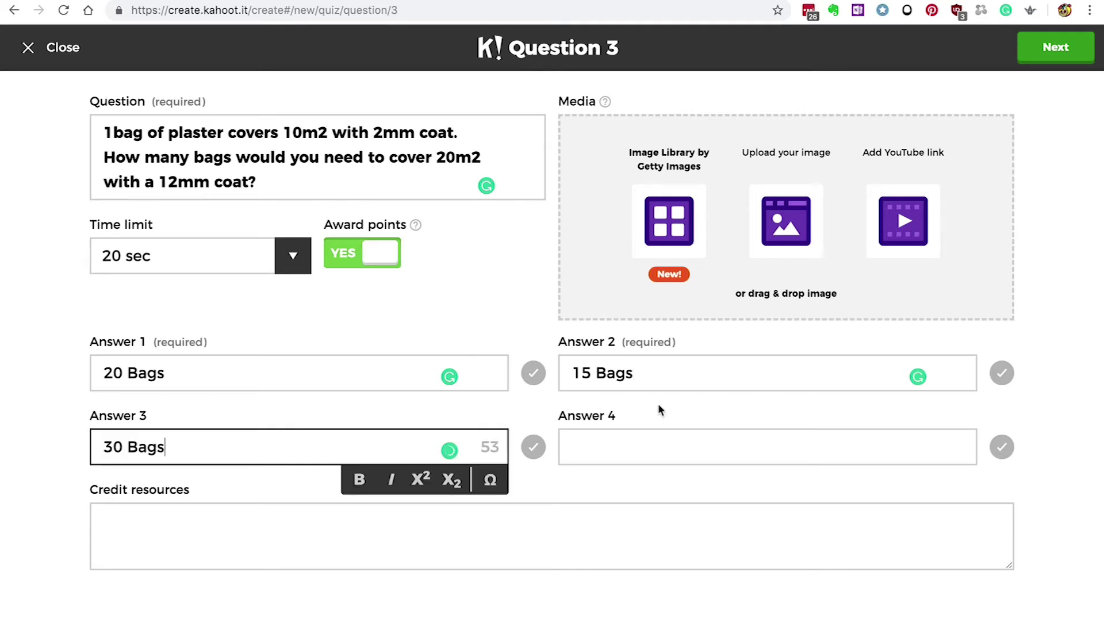
click(574, 446)
text(1)
text(2 bags)
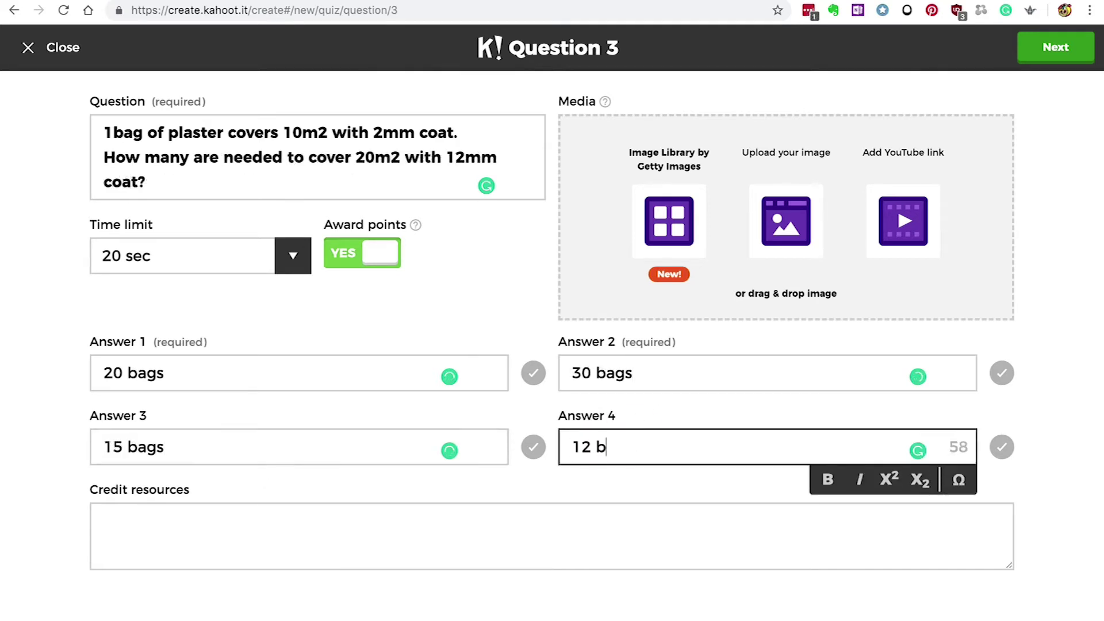
click(554, 488)
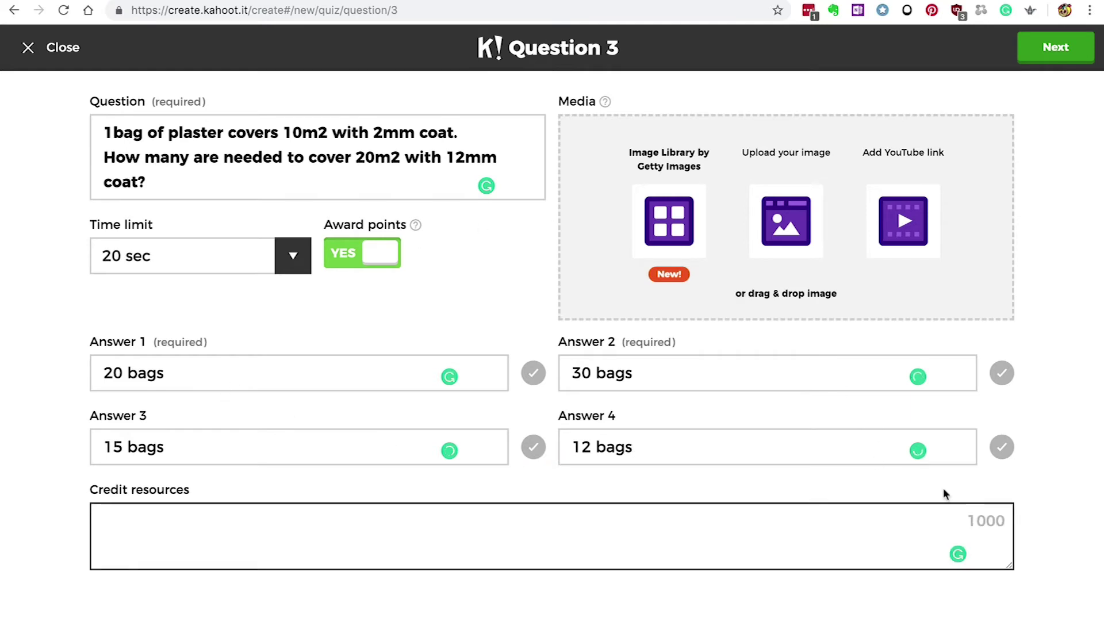
Step: Mark 12 bags as correct and set question 3's time limit to 30 seconds
click(1001, 447)
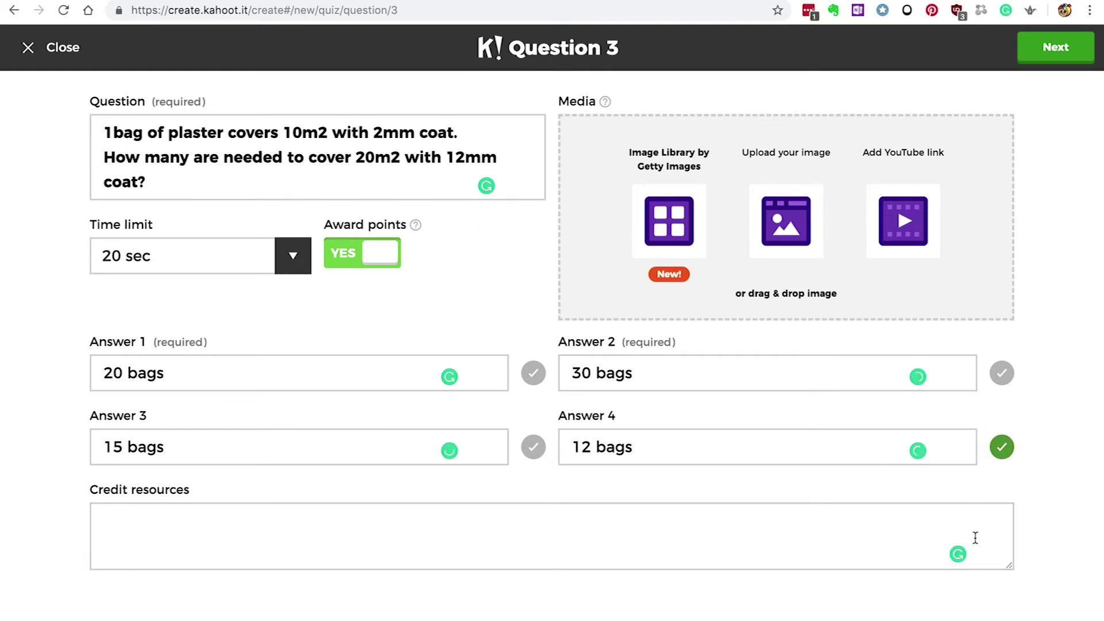
click(282, 263)
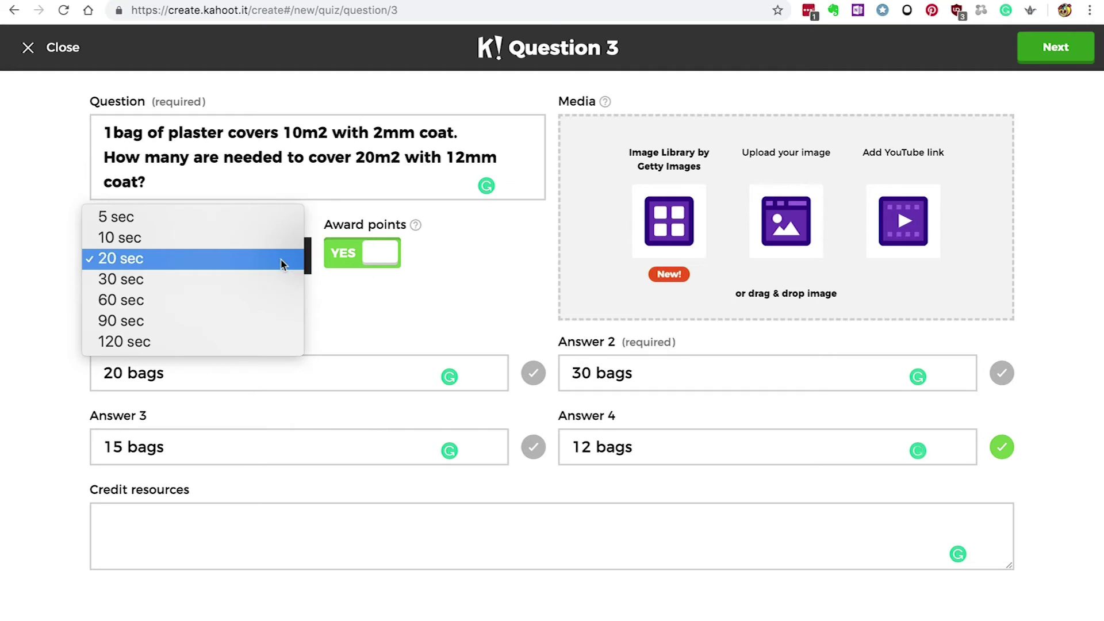
click(261, 279)
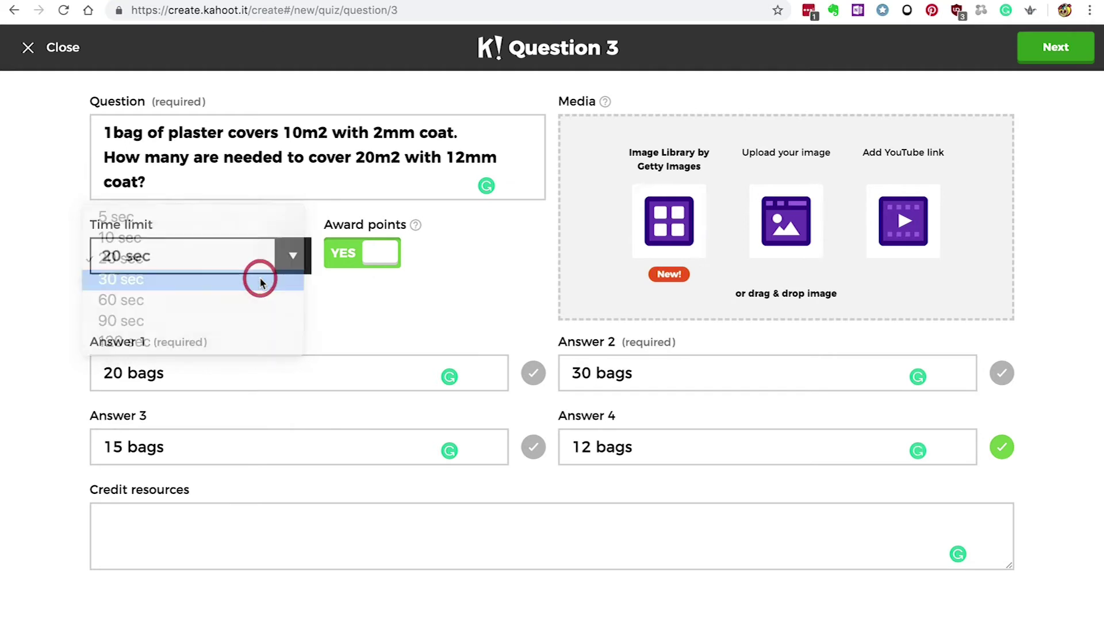
click(1038, 49)
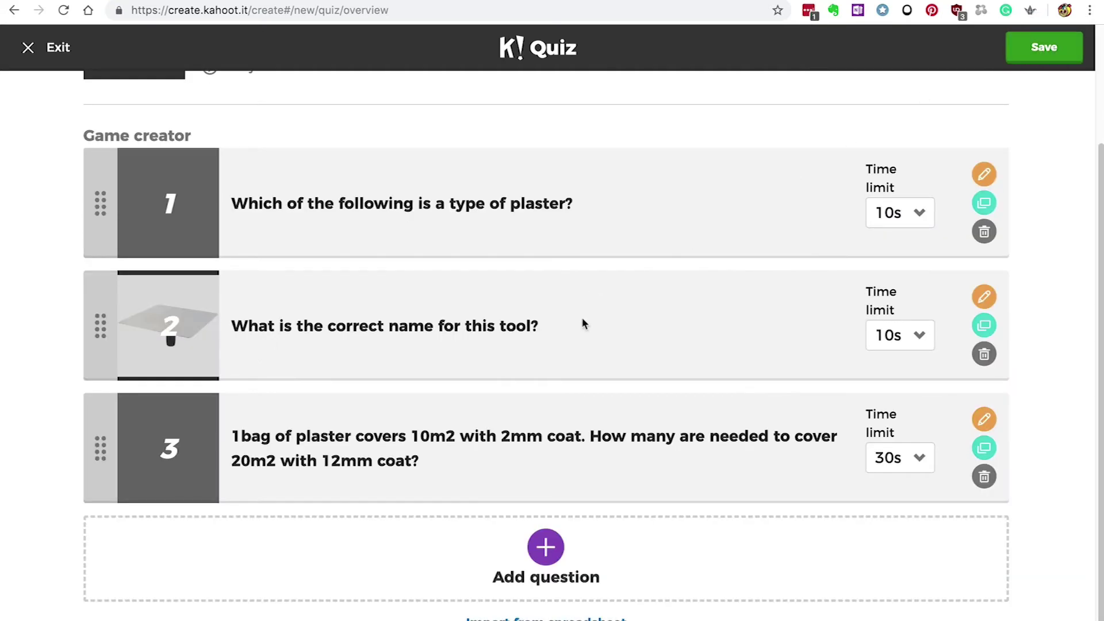
Step: Save and publish the Plastering Quiz, then launch it for live play
click(1044, 47)
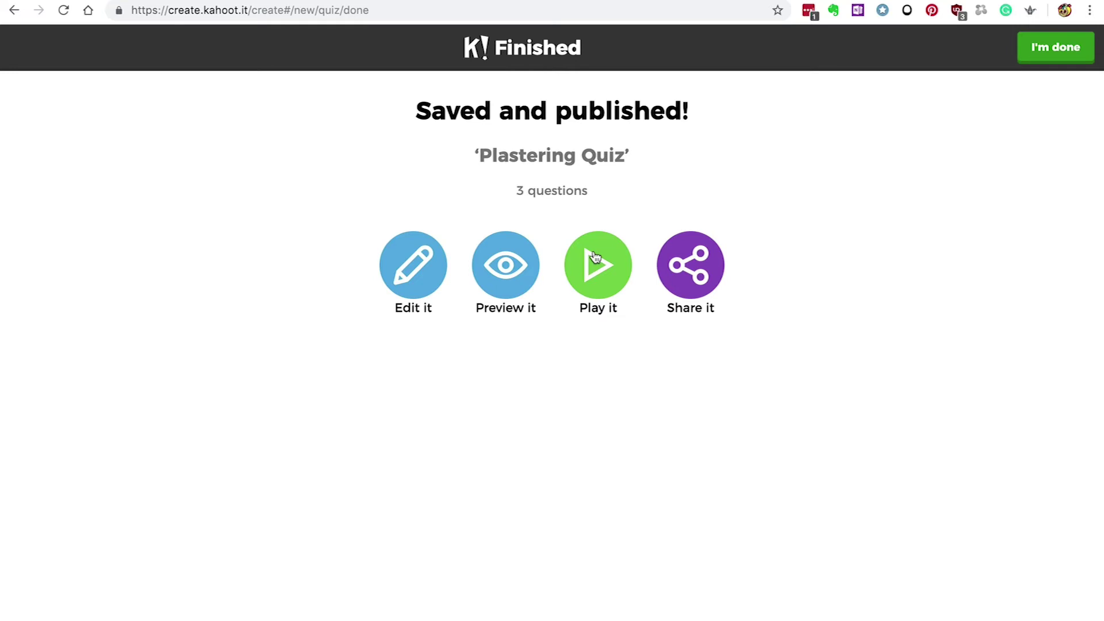
click(600, 273)
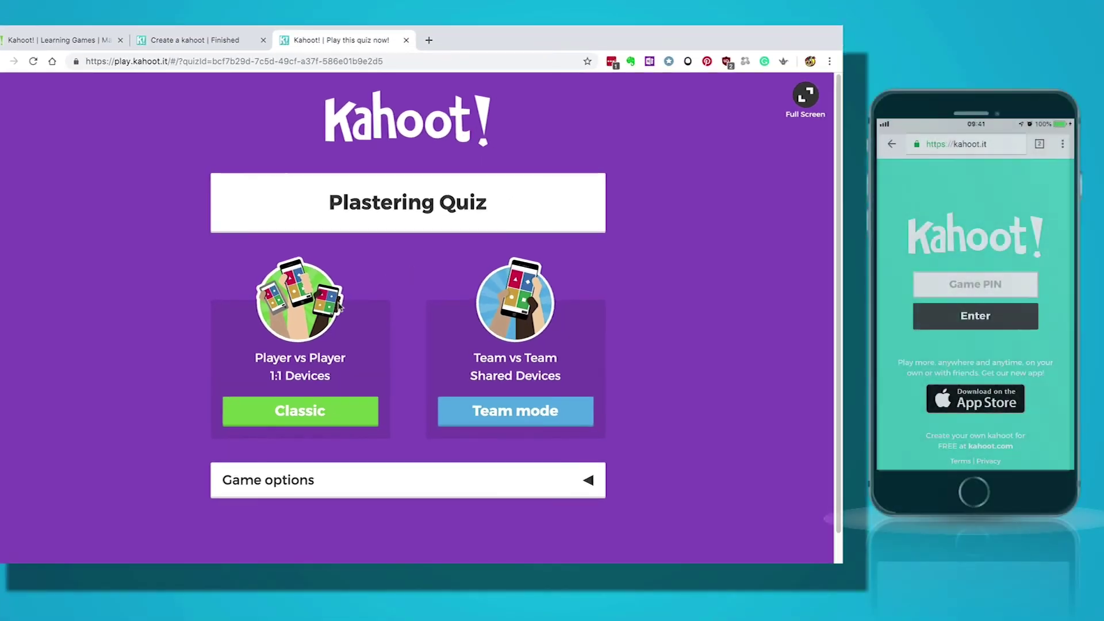
Step: Host a Classic game, remove an unwanted player from the lobby, play through and show results
click(327, 419)
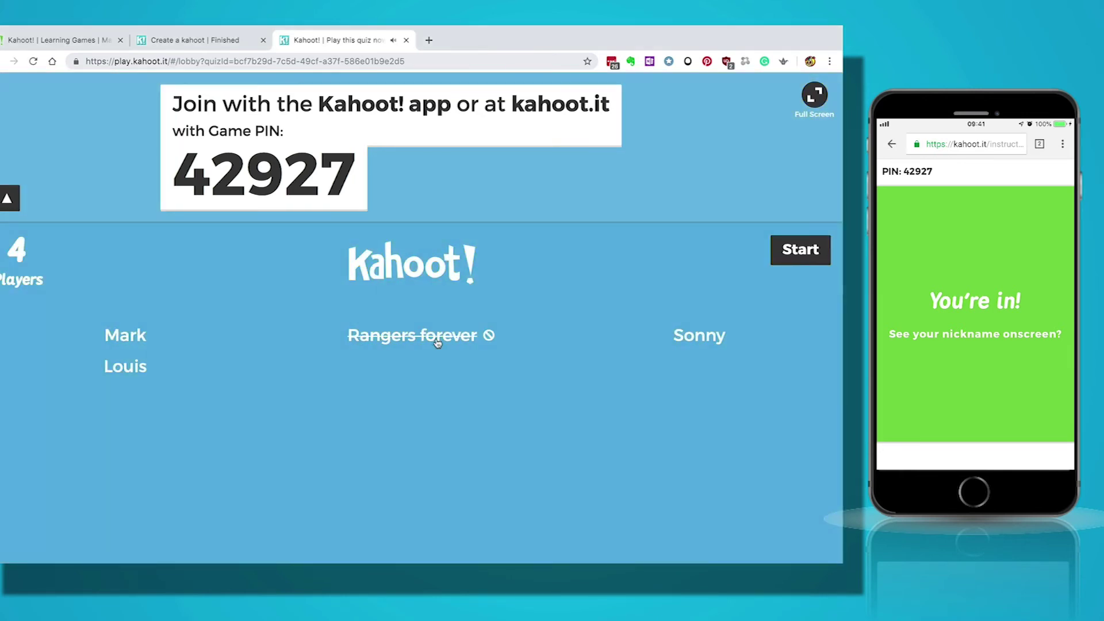
click(436, 343)
click(800, 259)
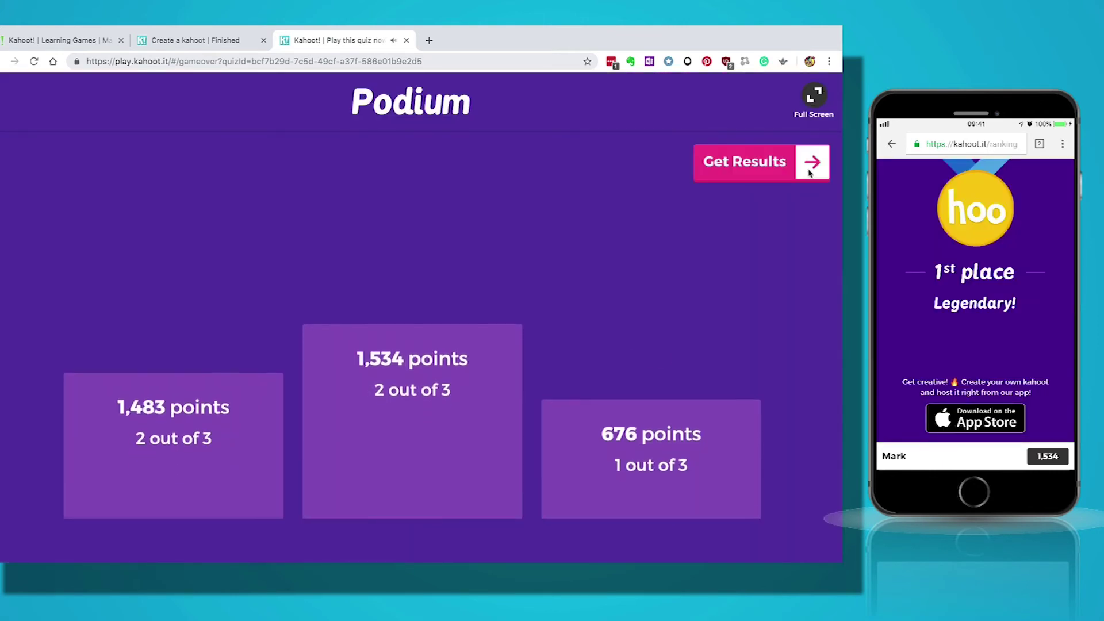
click(814, 166)
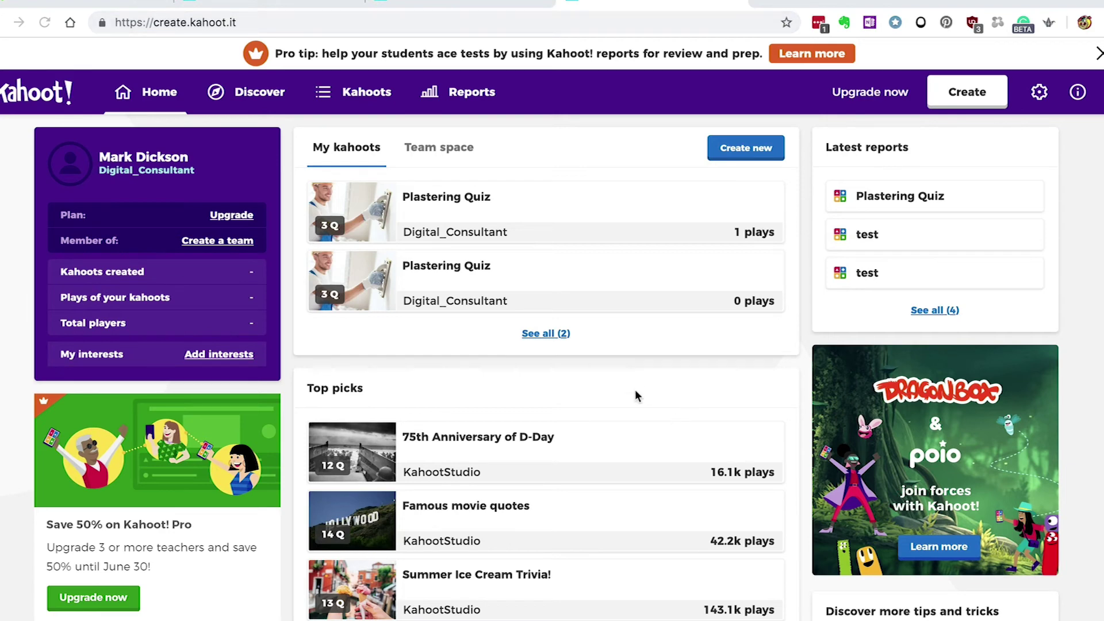
Step: Browse public Plastering quizzes in Discover, duplicate one, then scroll the homepage's blog stories
click(275, 95)
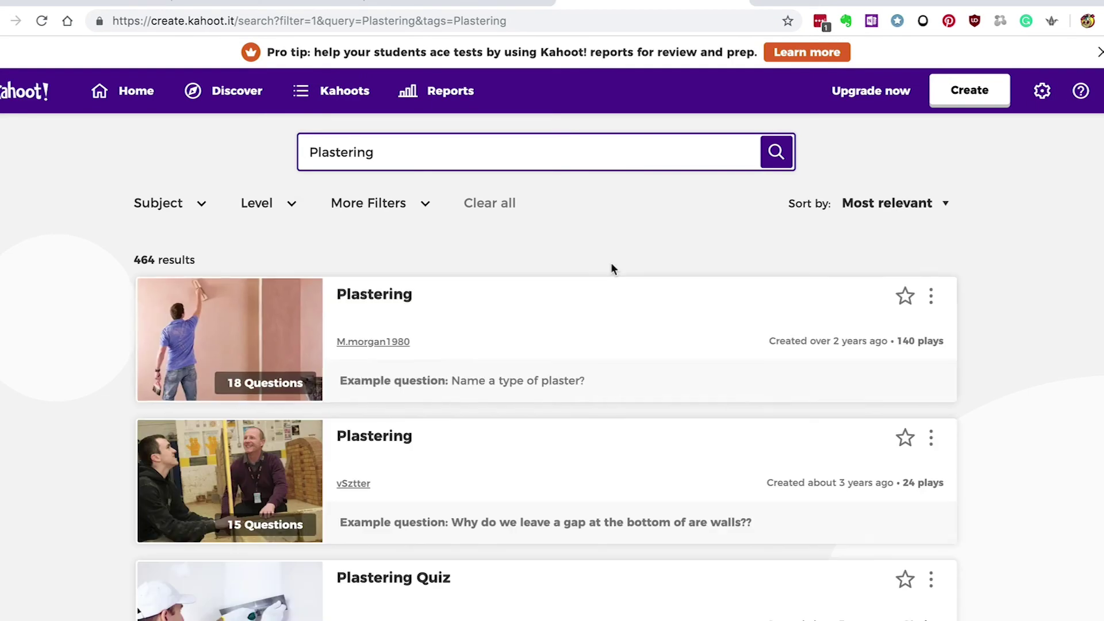
scroll(46, 278, down, 3)
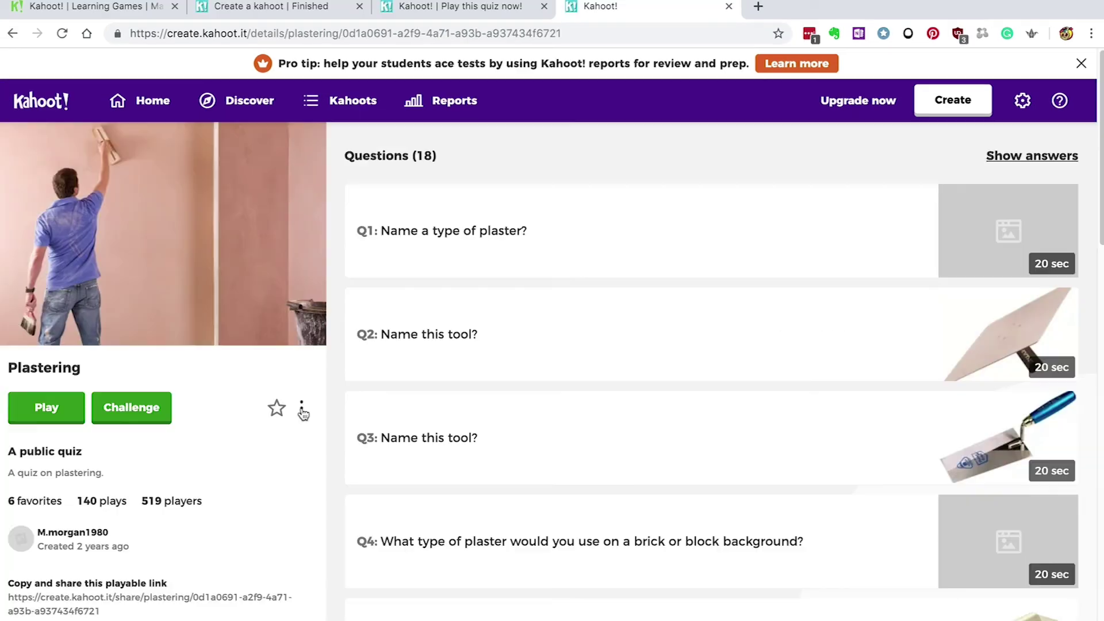
click(302, 410)
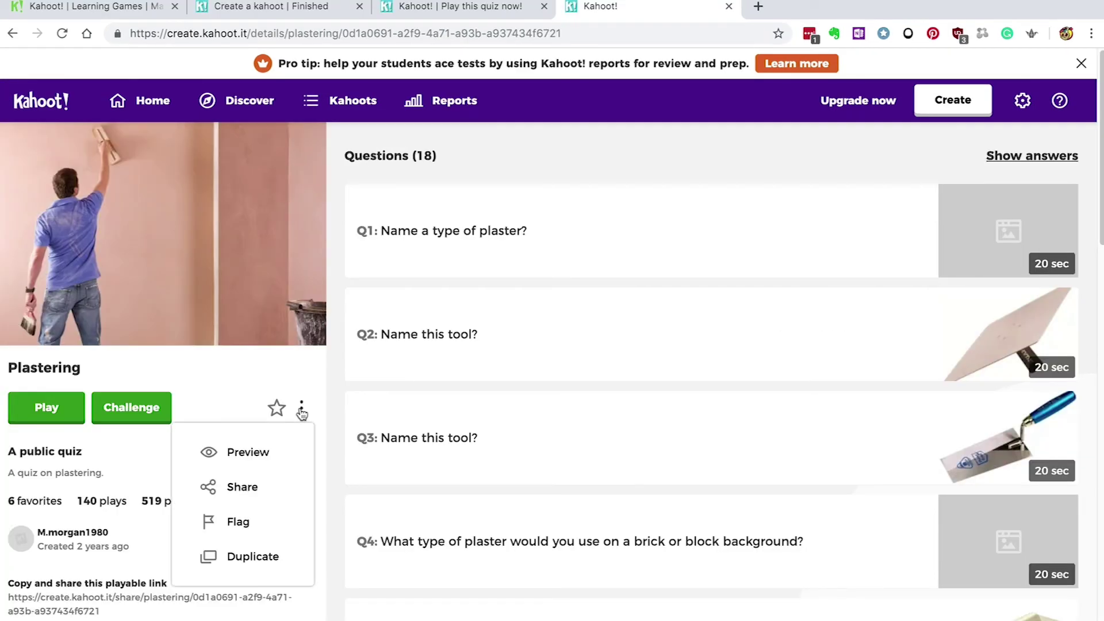
click(238, 559)
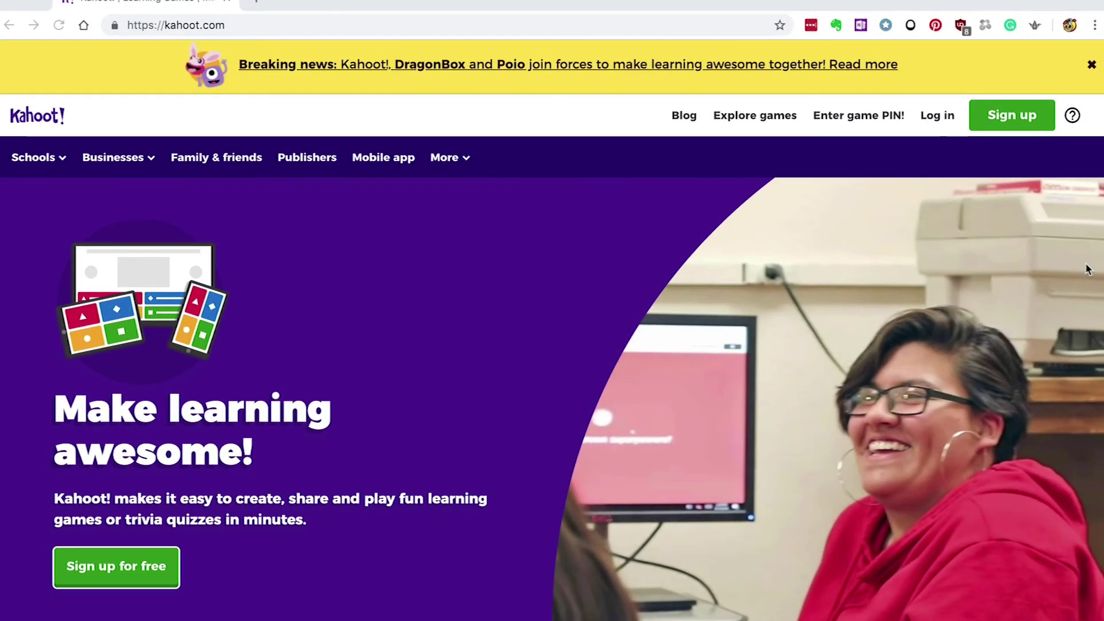
scroll(1087, 268, down, 4)
scroll(1087, 268, down, 5)
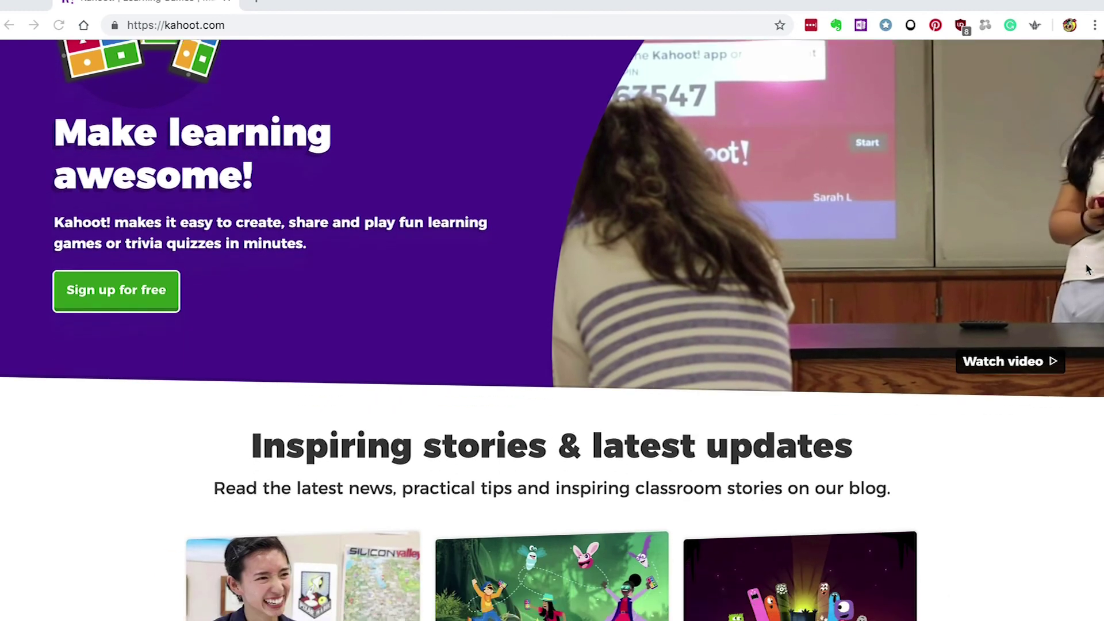
scroll(1086, 268, down, 4)
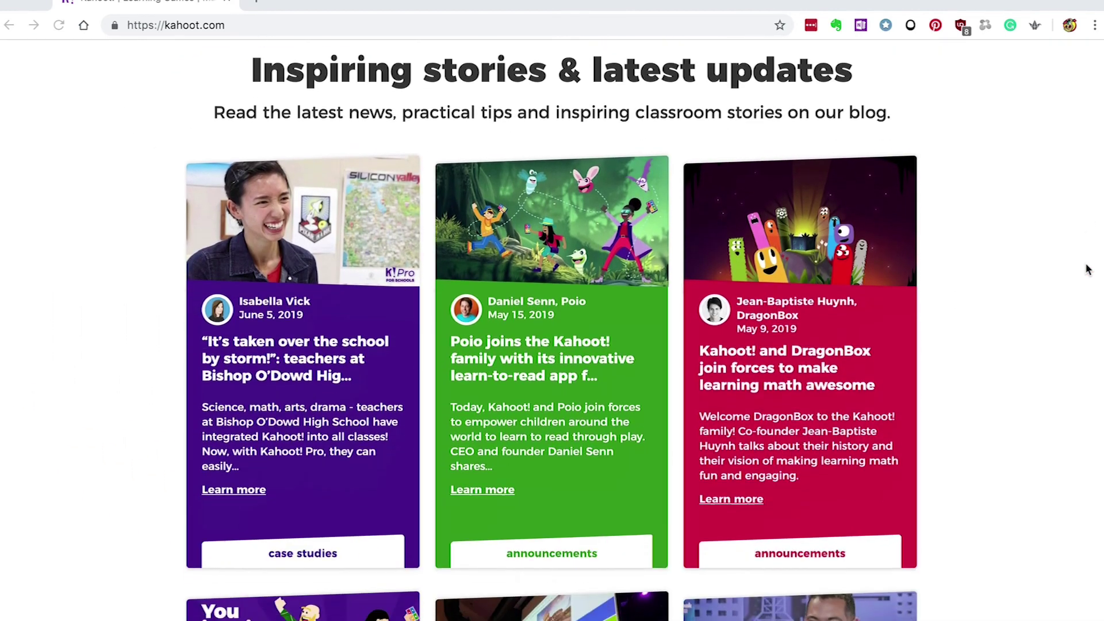